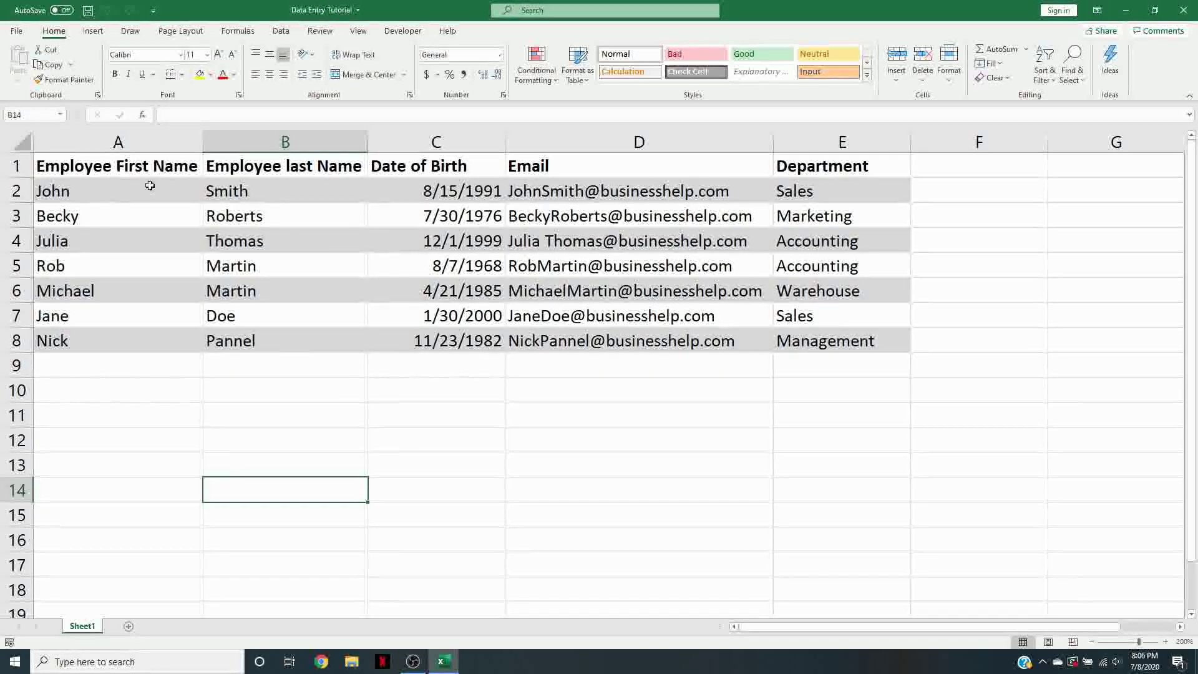
left_click_drag(81, 164, 863, 366)
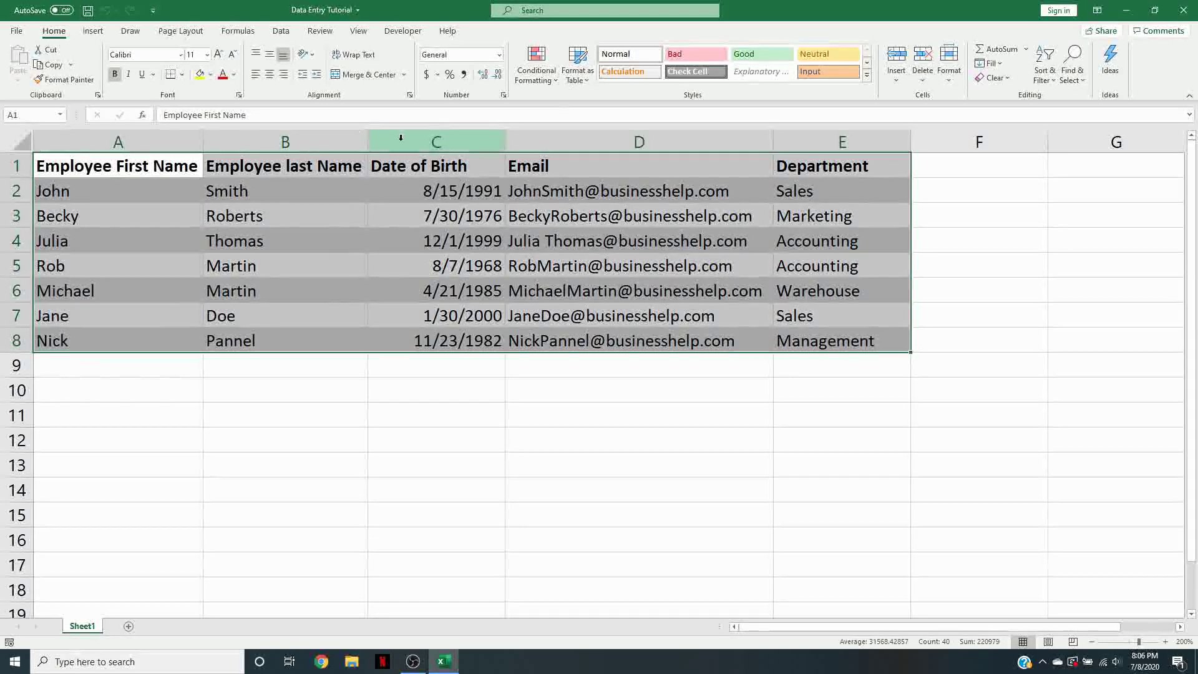
left_click(580, 78)
left_click(582, 125)
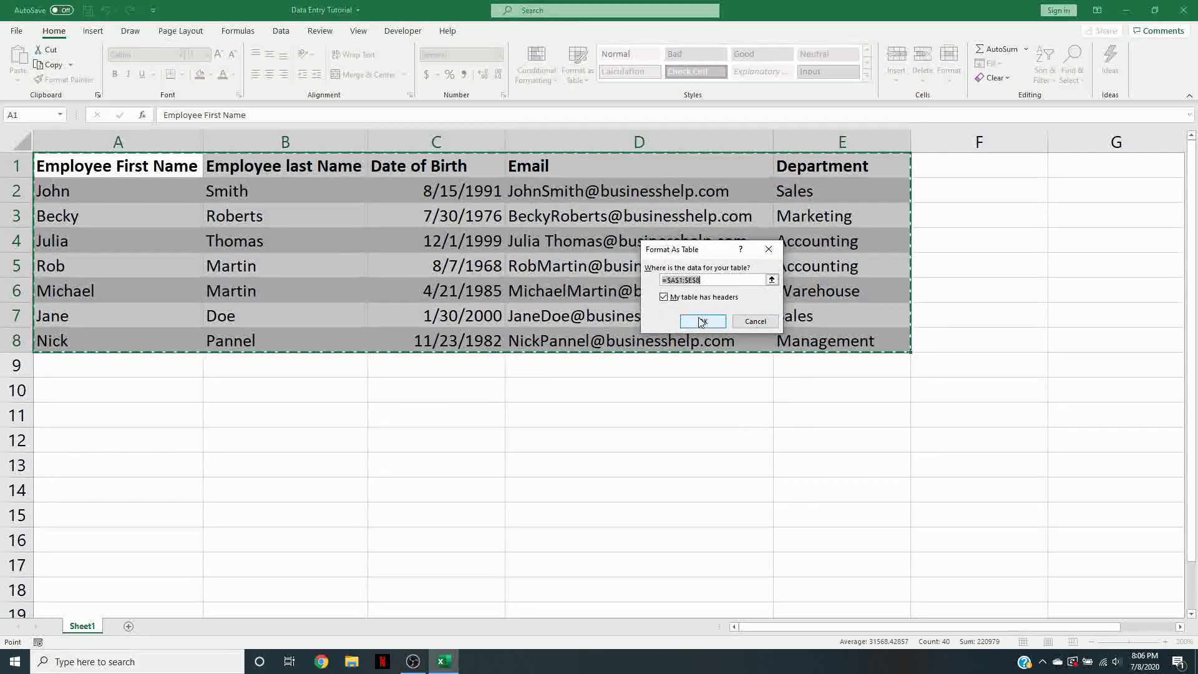
left_click(768, 249)
left_click(624, 409)
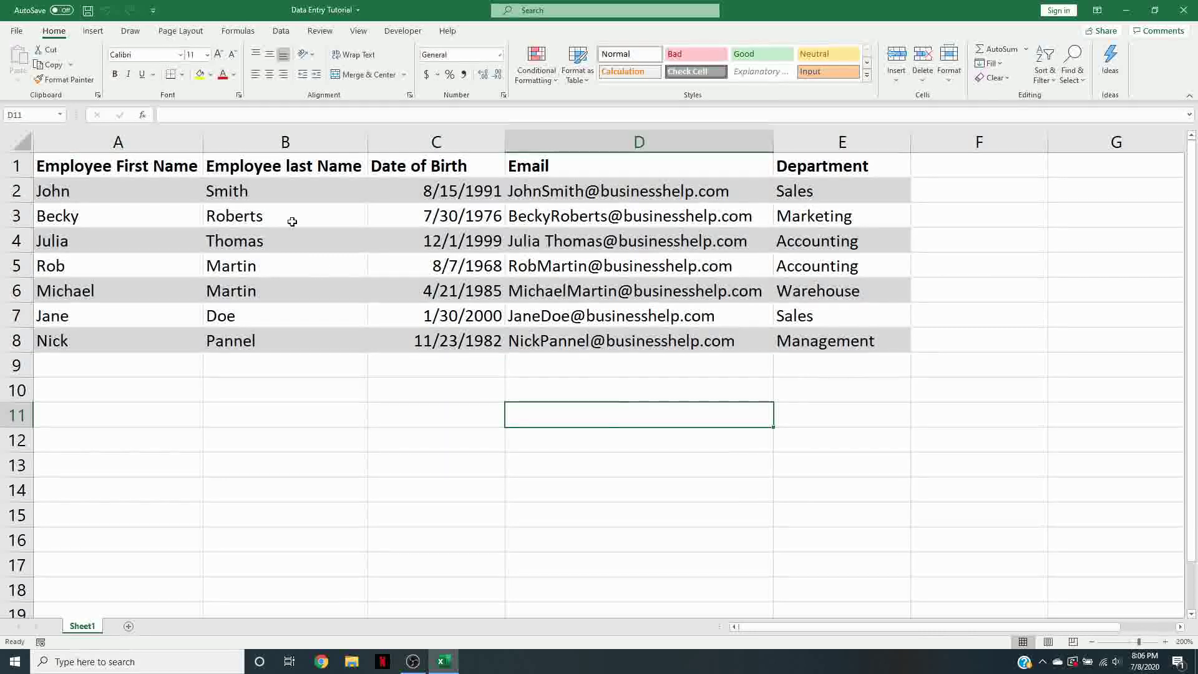
Step: Format the employee data in A1:E8 as a table with headers, using the first Light table style
left_click(245, 241)
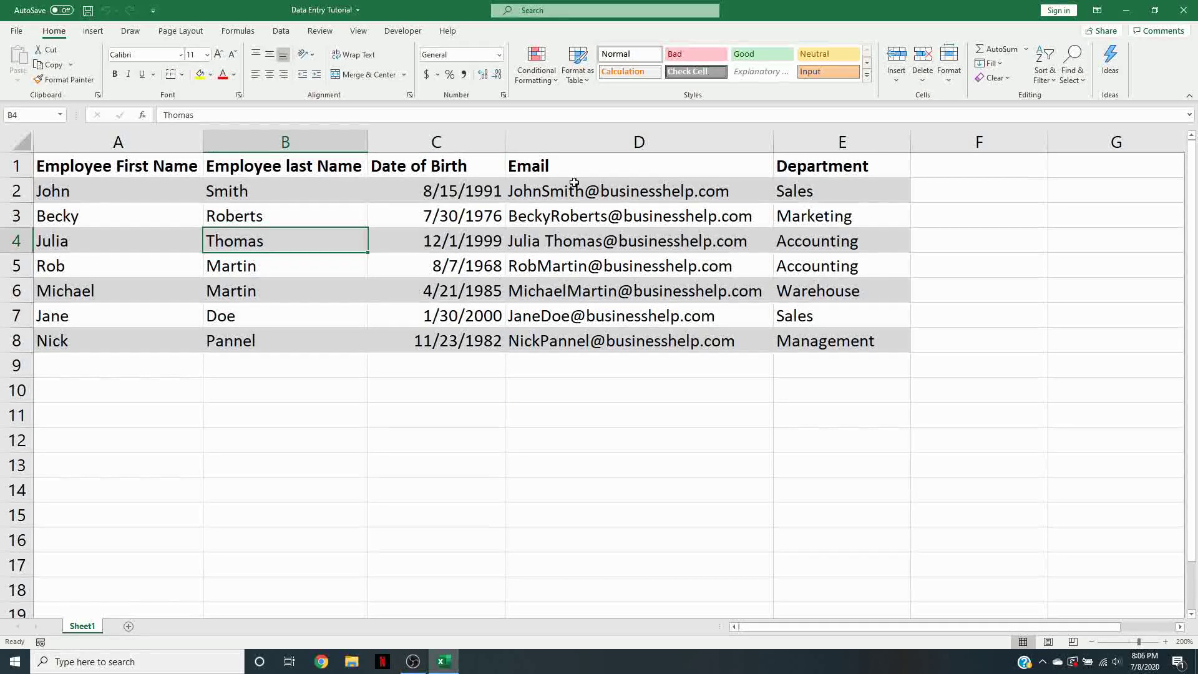
left_click(577, 74)
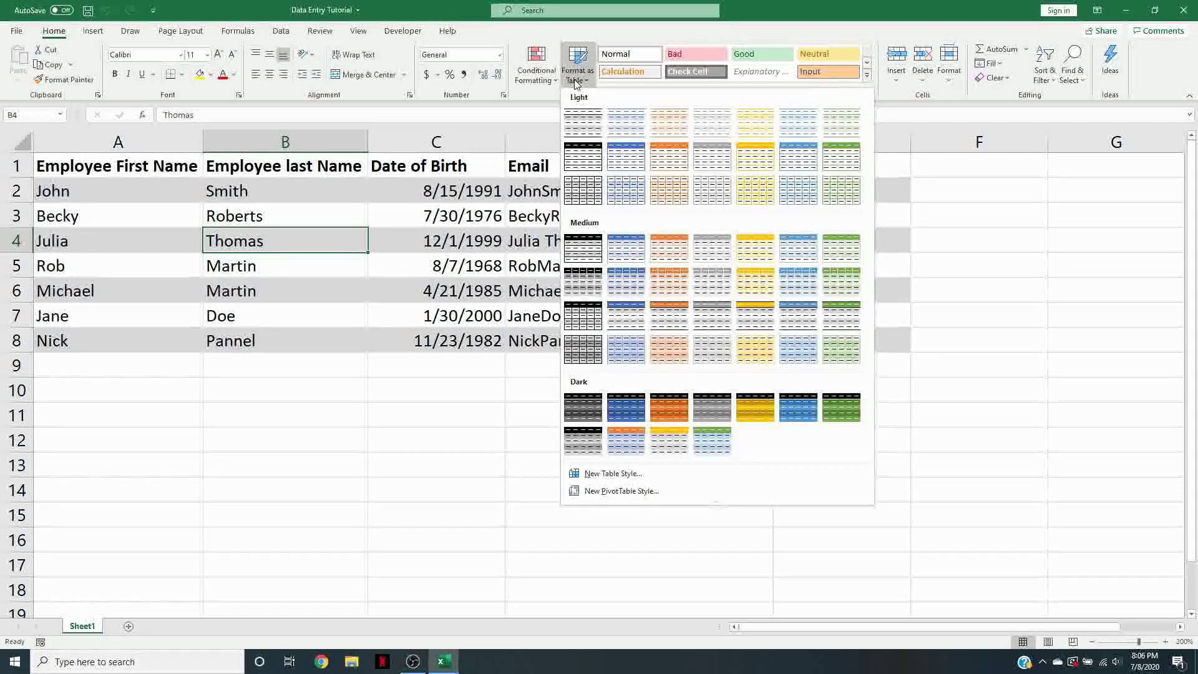
left_click(580, 123)
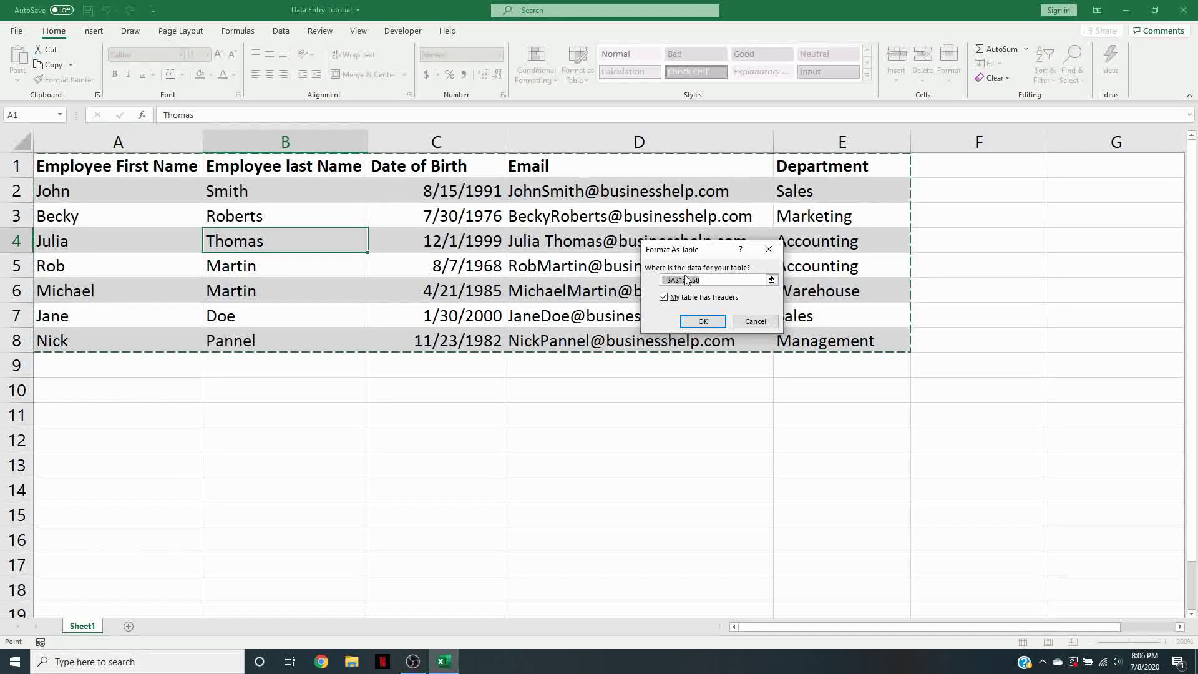
left_click(702, 321)
left_click(606, 409)
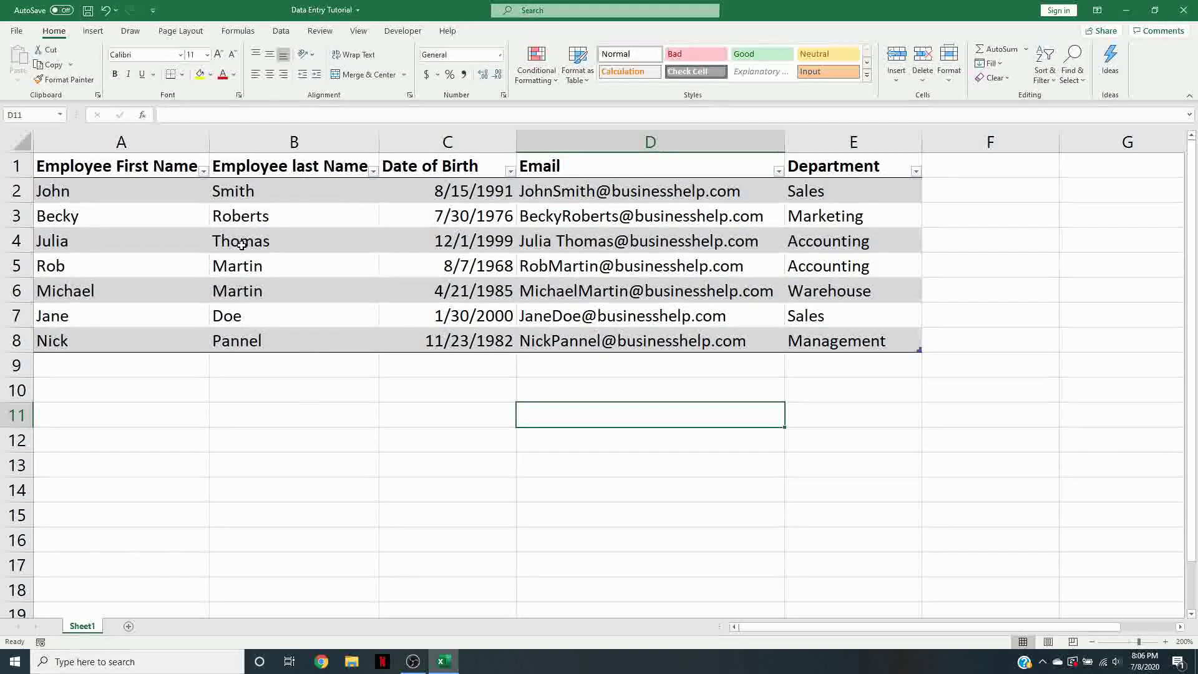
Step: Try to open the data entry form by searching for the Form command with empty cell B9 below the table selected
left_click(257, 170)
left_click(318, 361)
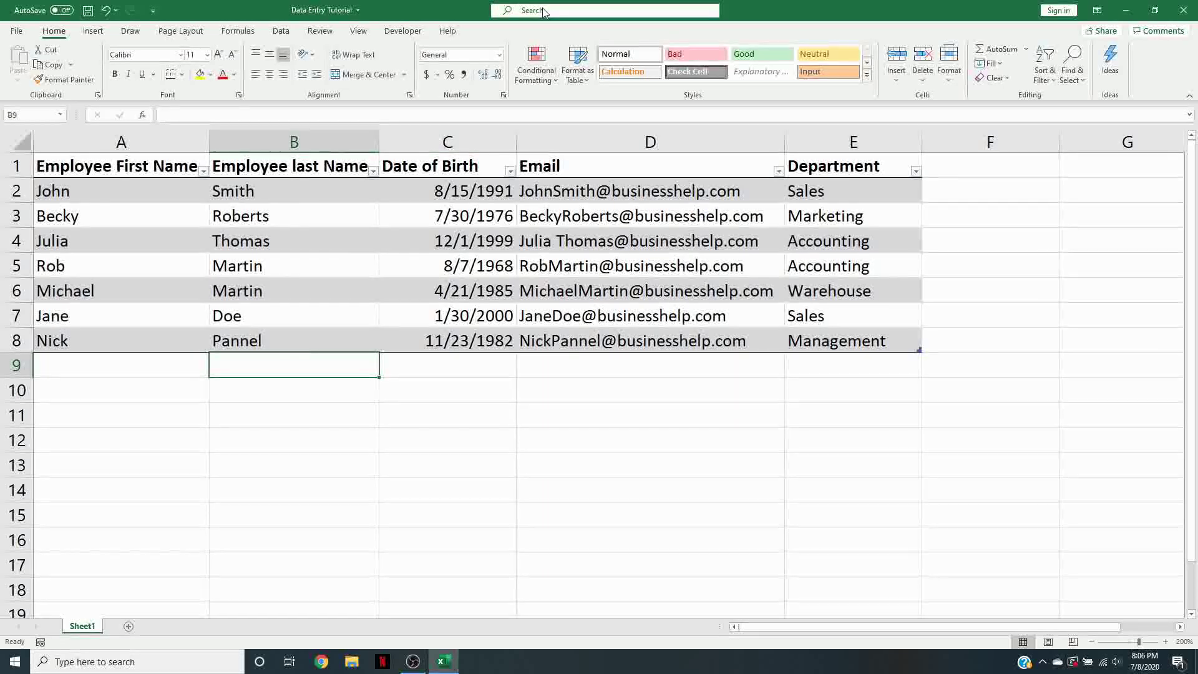
key("alt+q")
type("form")
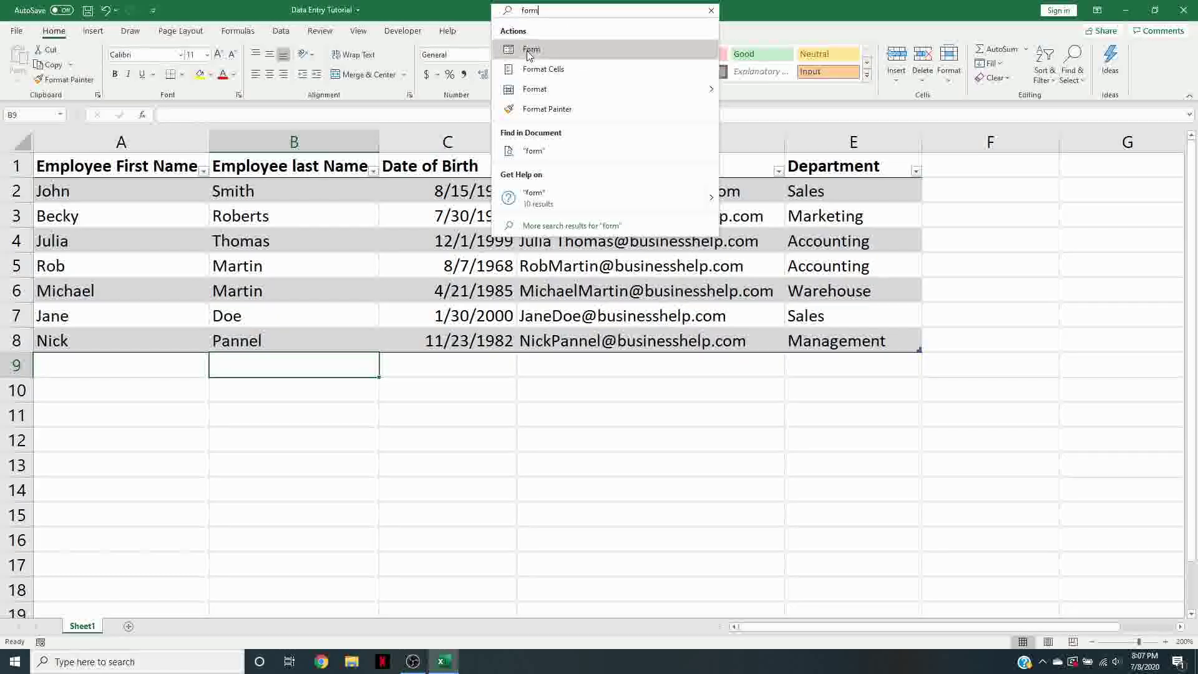
left_click(532, 53)
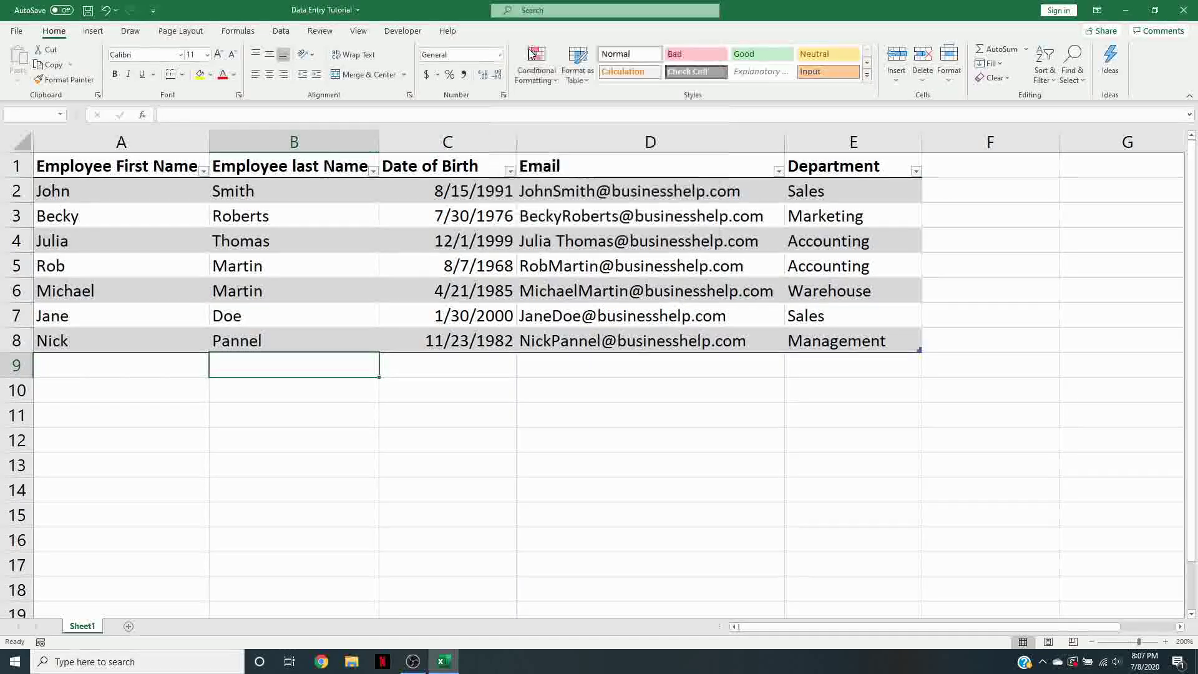
left_click(606, 364)
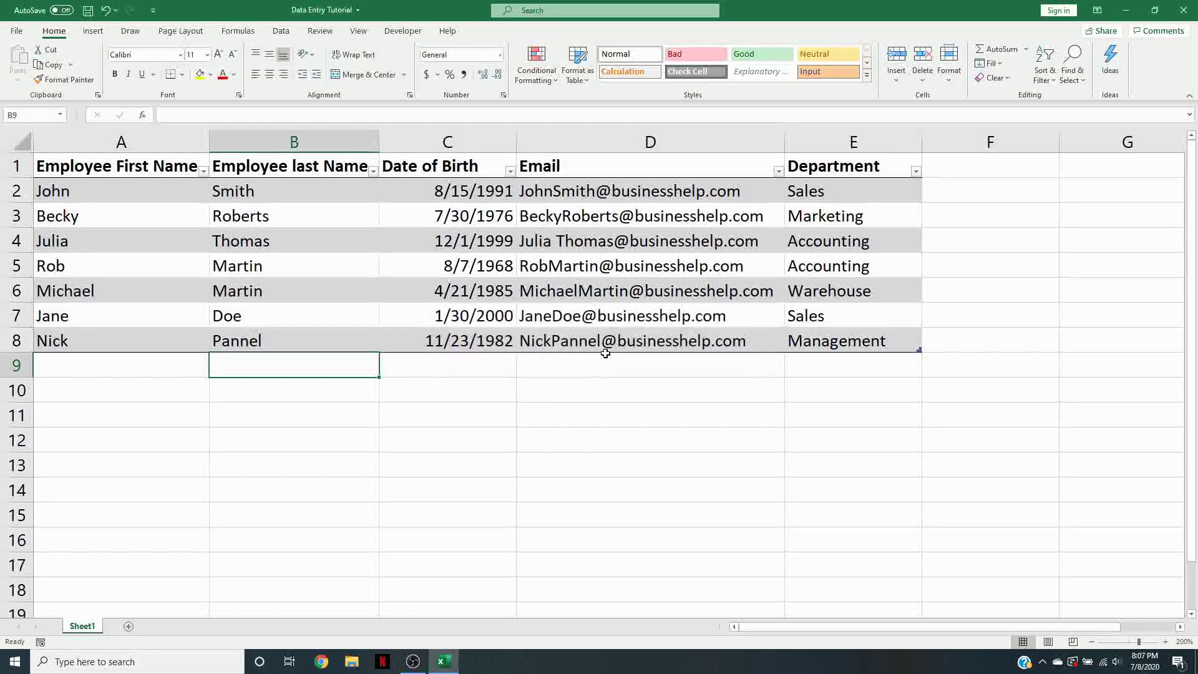
Step: Find the Form command with table cell C2 selected and view the second employee record in the data entry form
left_click(449, 191)
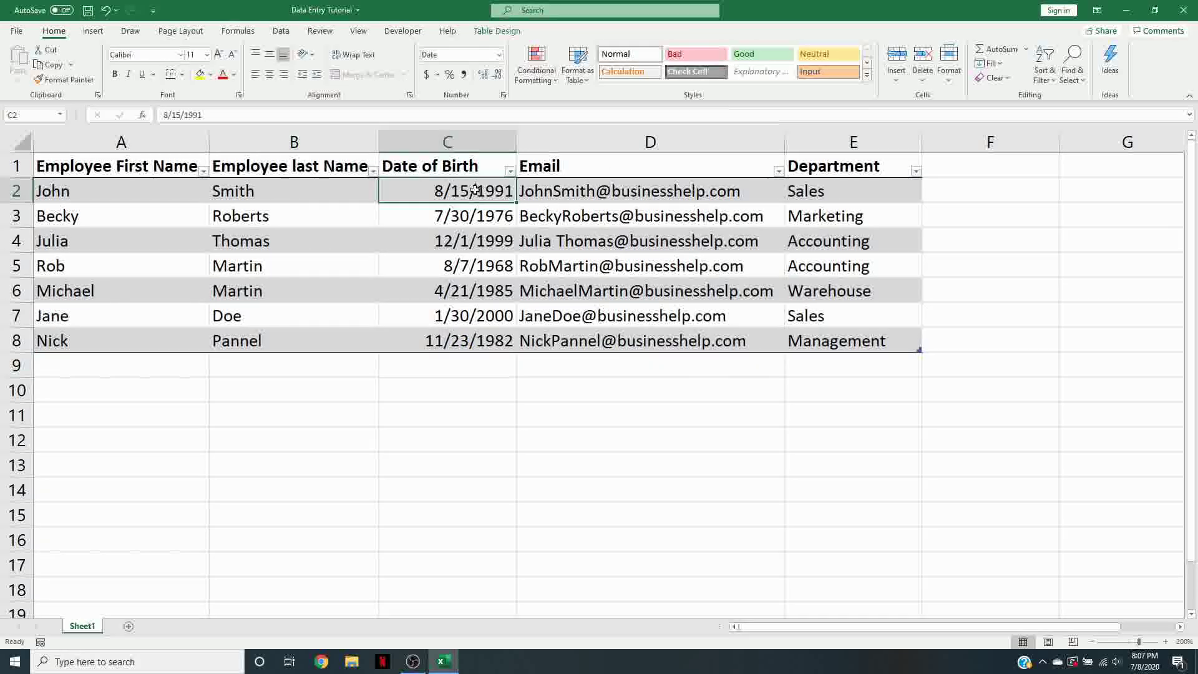
left_click(549, 11)
type("form")
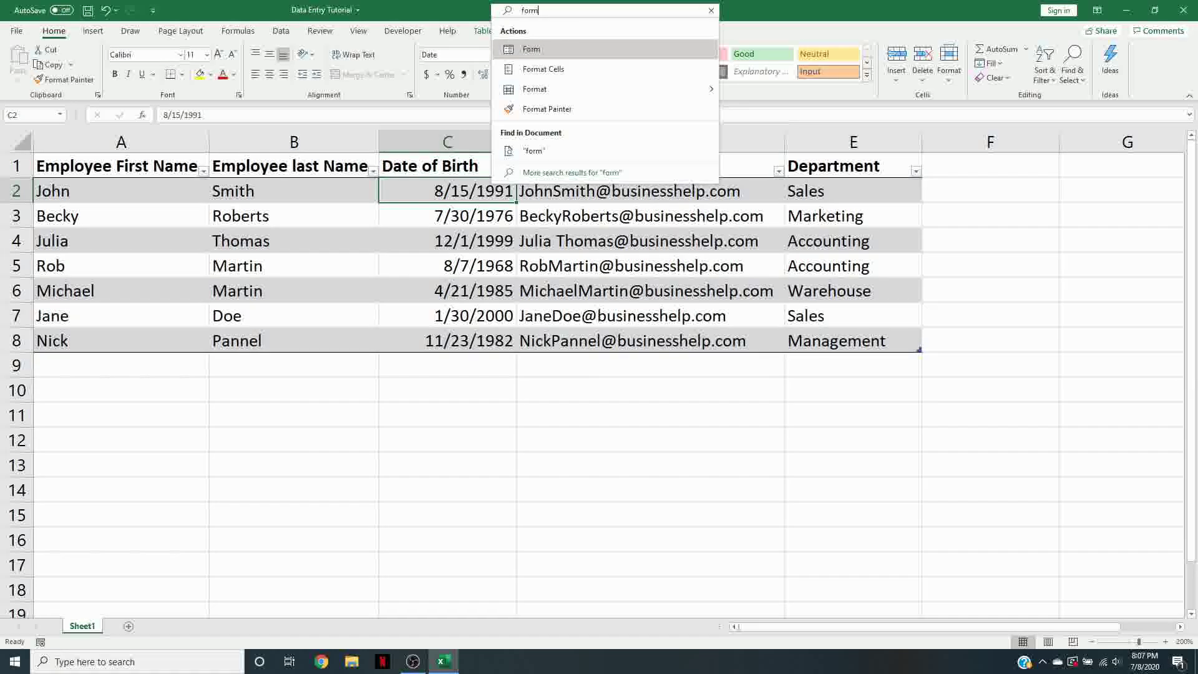
key("Return")
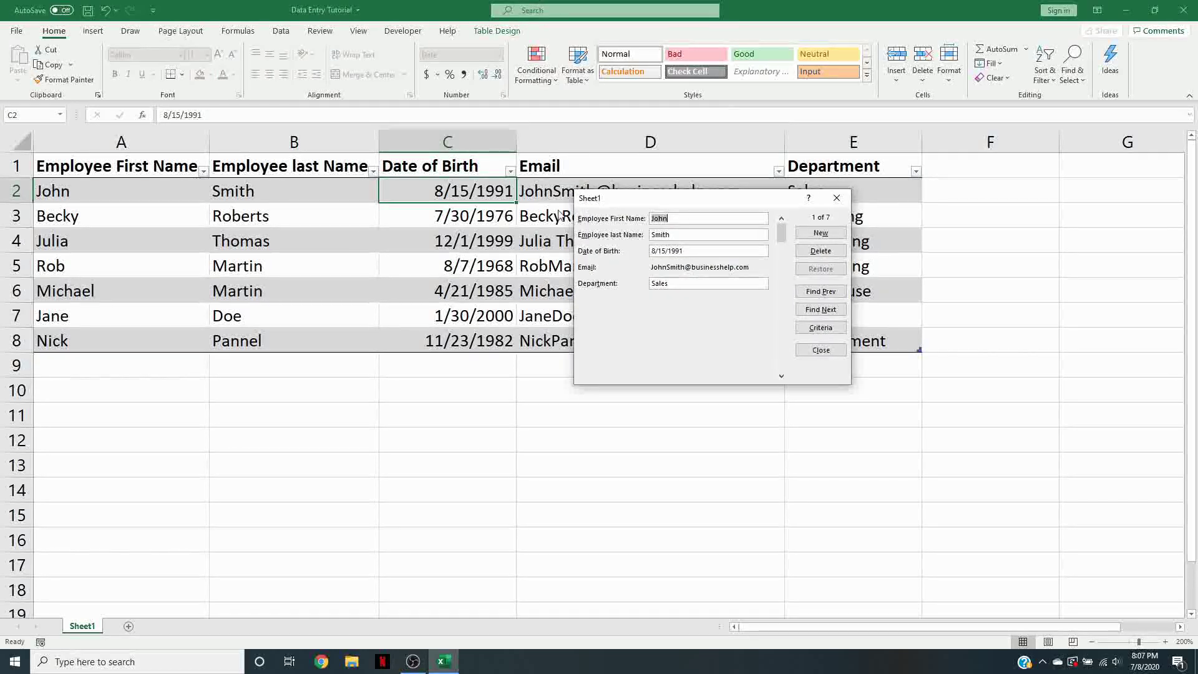
mouse_move(783, 231)
left_mouse_down()
mouse_move(781, 344)
mouse_move(781, 249)
left_mouse_up()
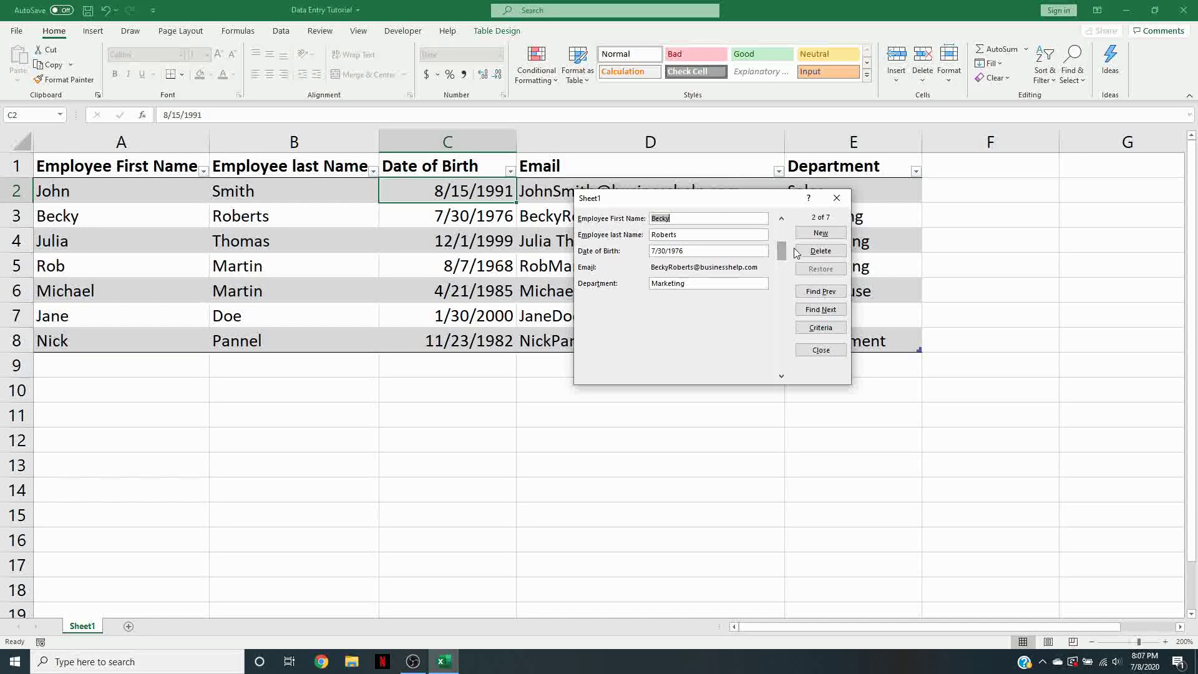
left_click(837, 199)
left_click(680, 444)
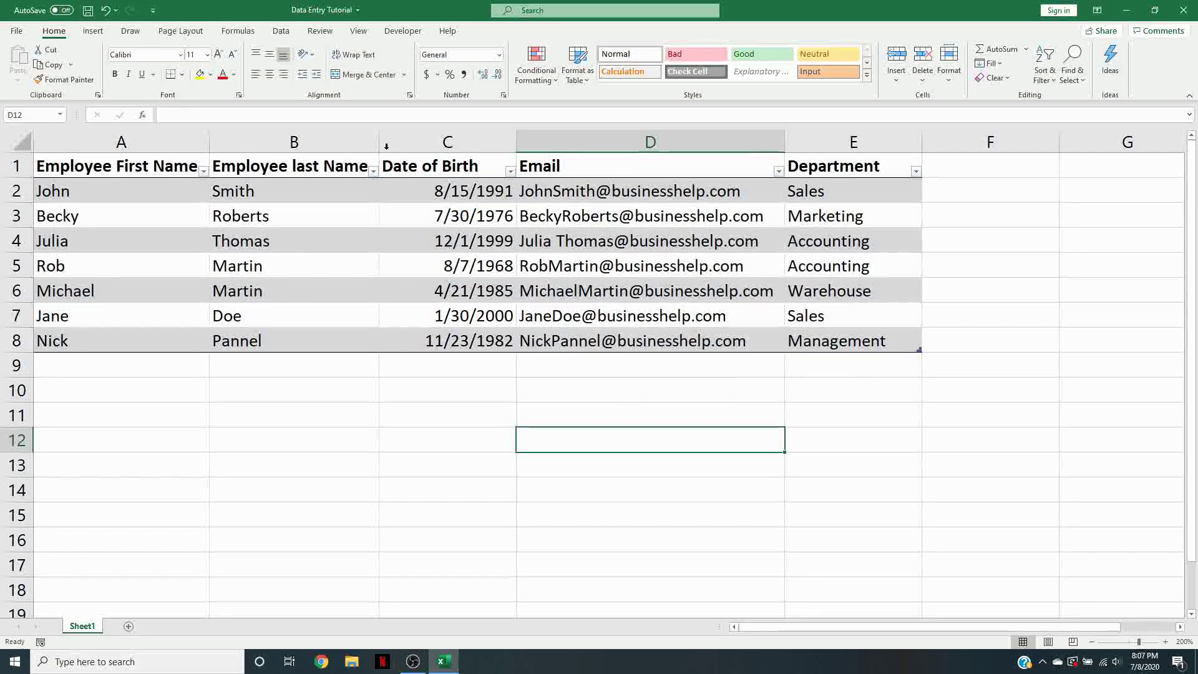
Step: Add the Form command from Commands Not in the Ribbon to the Quick Access Toolbar for all documents
left_click(153, 10)
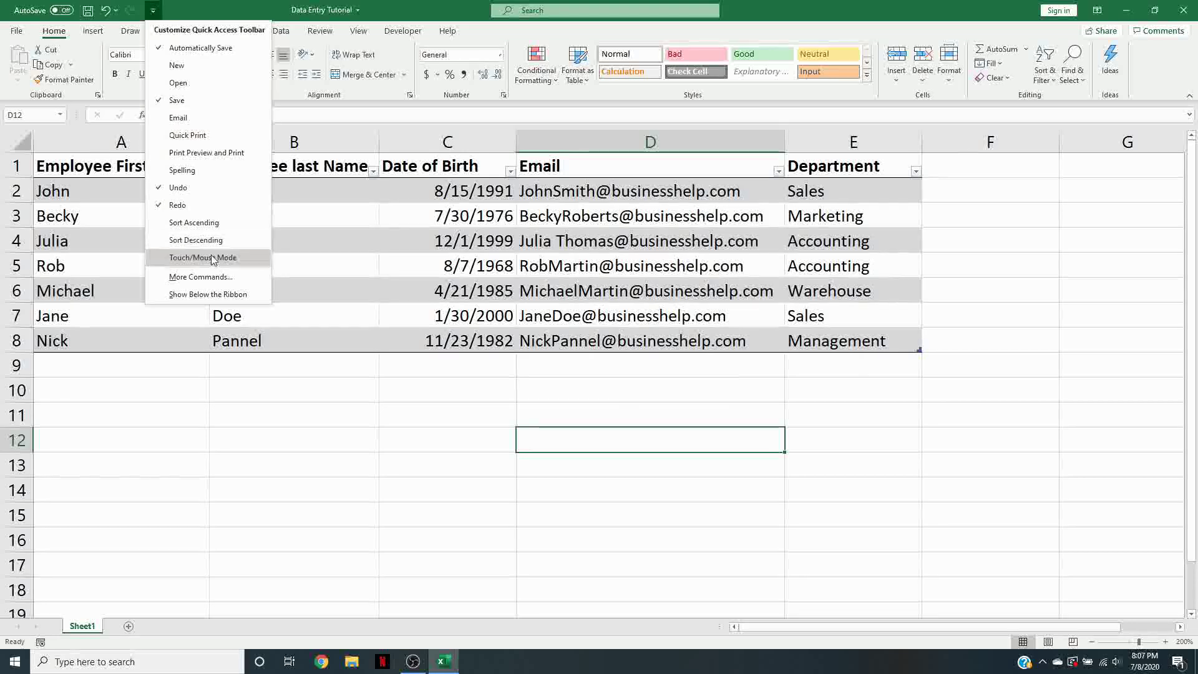
left_click(200, 276)
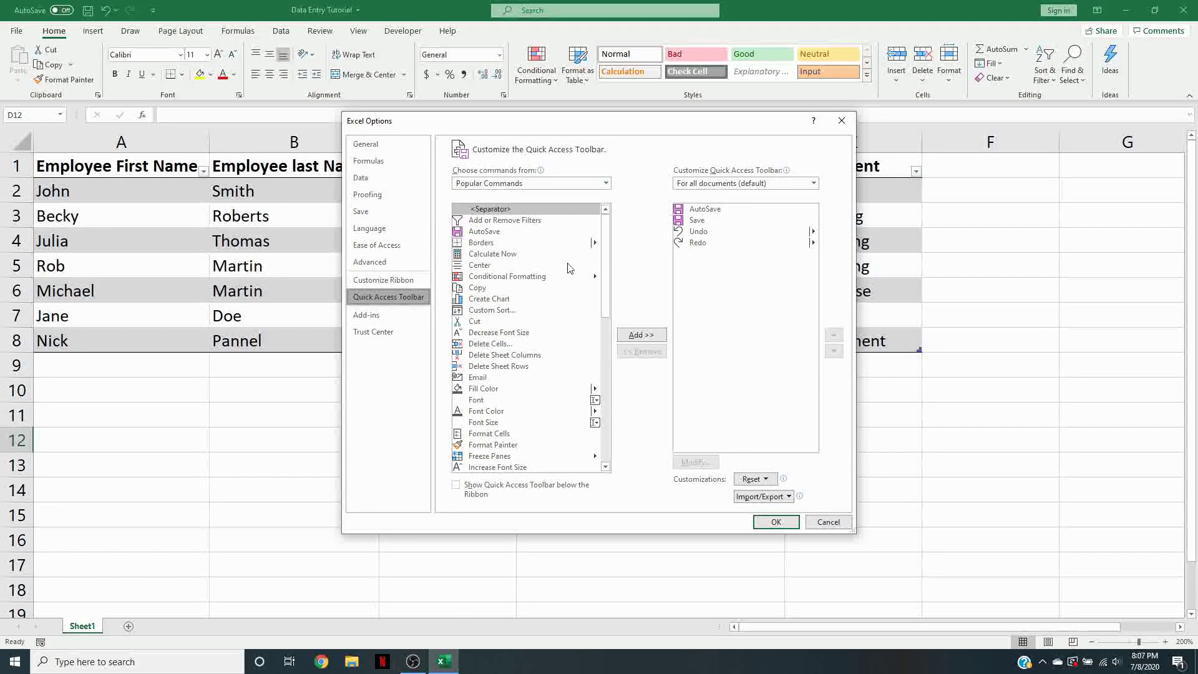
left_click(530, 183)
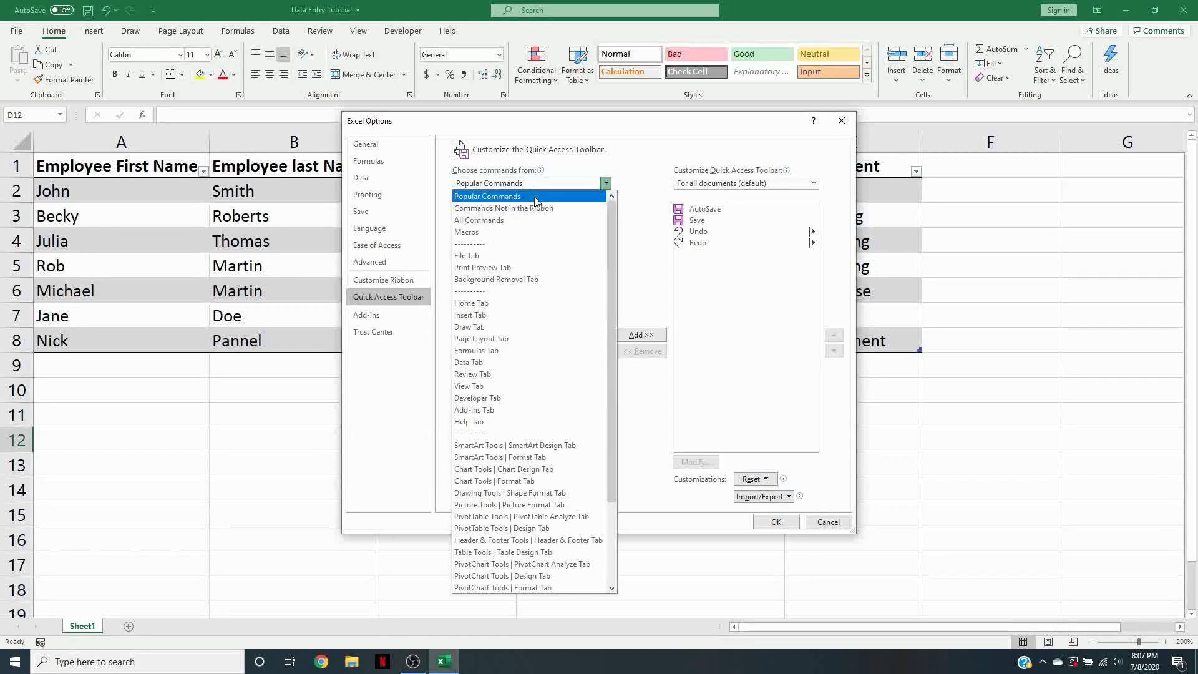
left_click(511, 211)
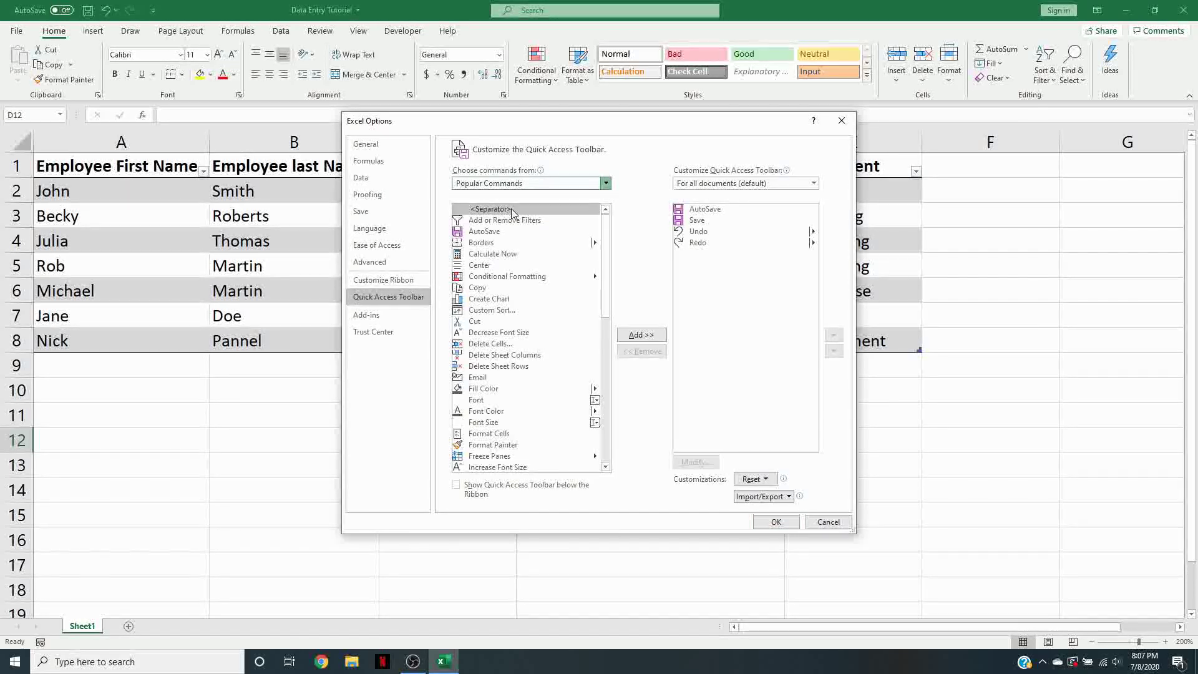
scroll(486, 258, "down", 20)
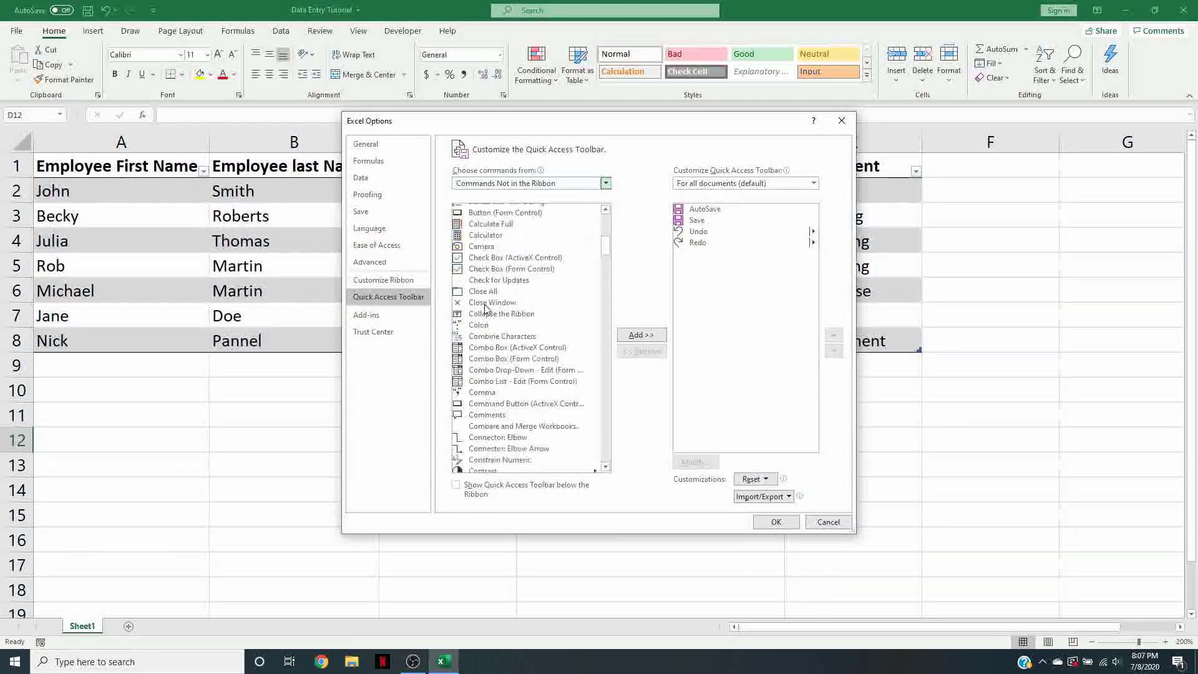
scroll(486, 309, "down", 7)
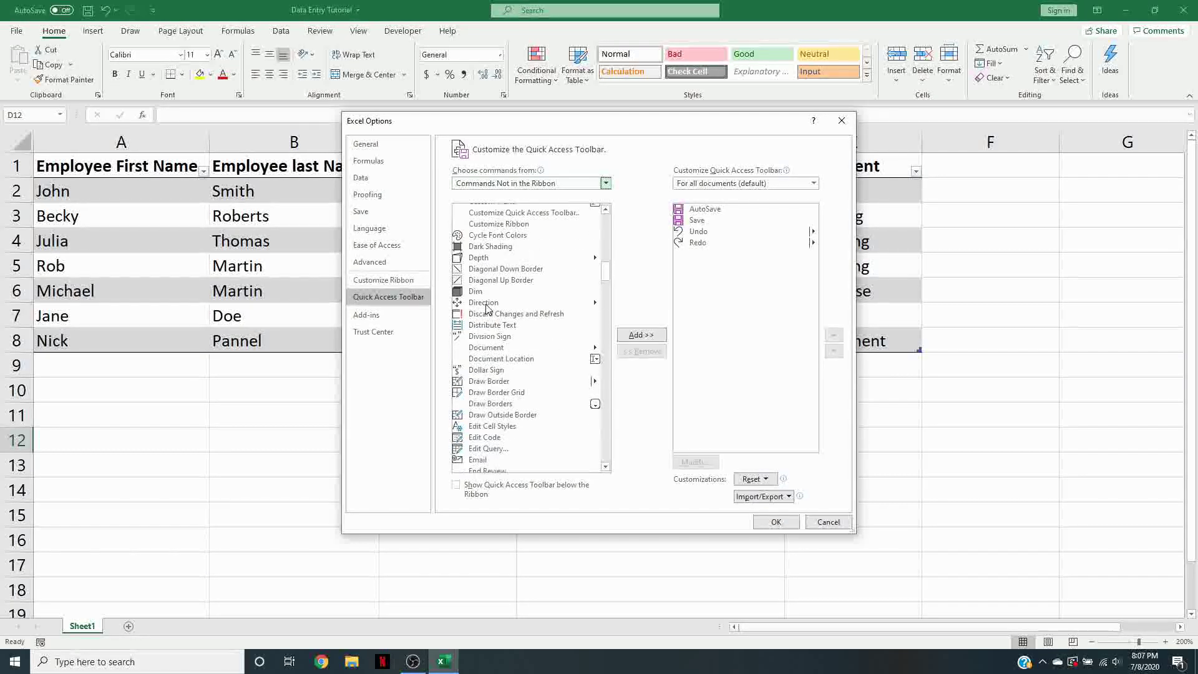
scroll(486, 308, "down", 3)
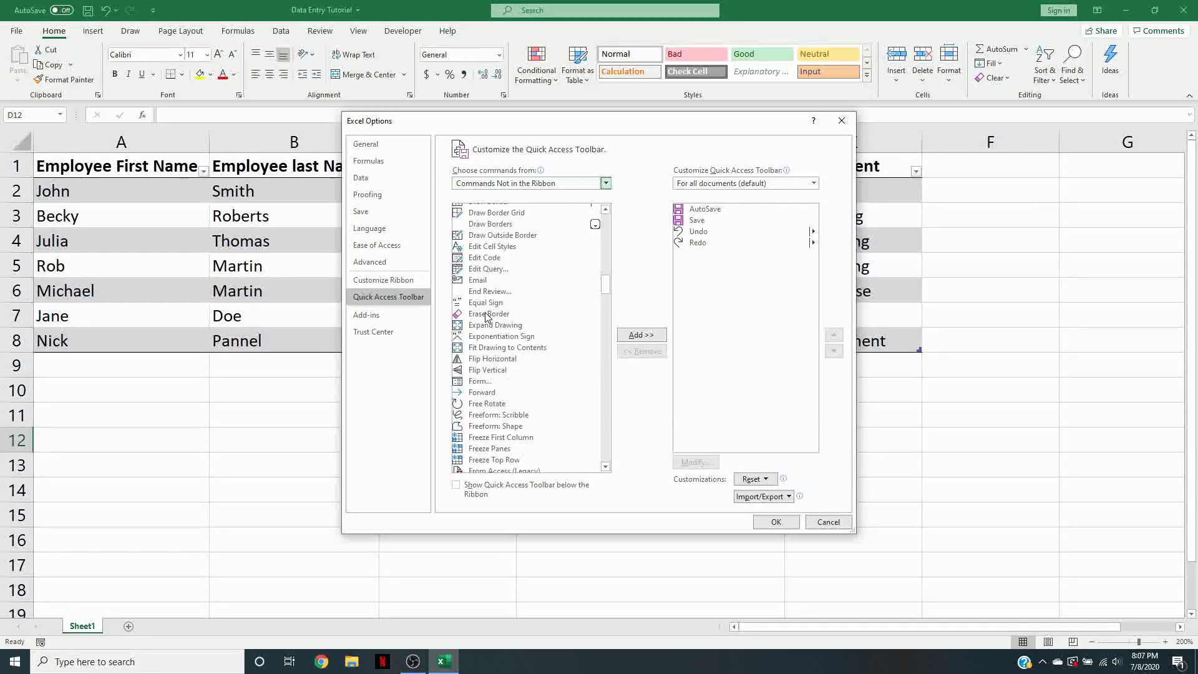
left_click(487, 381)
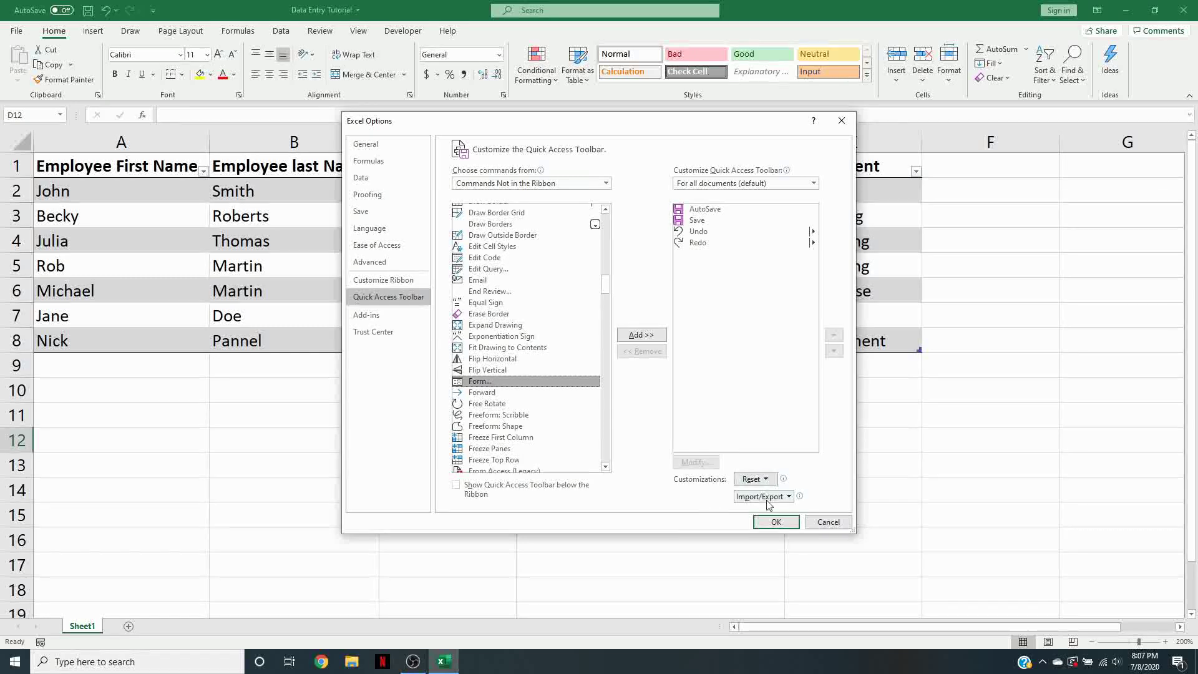
left_click(641, 335)
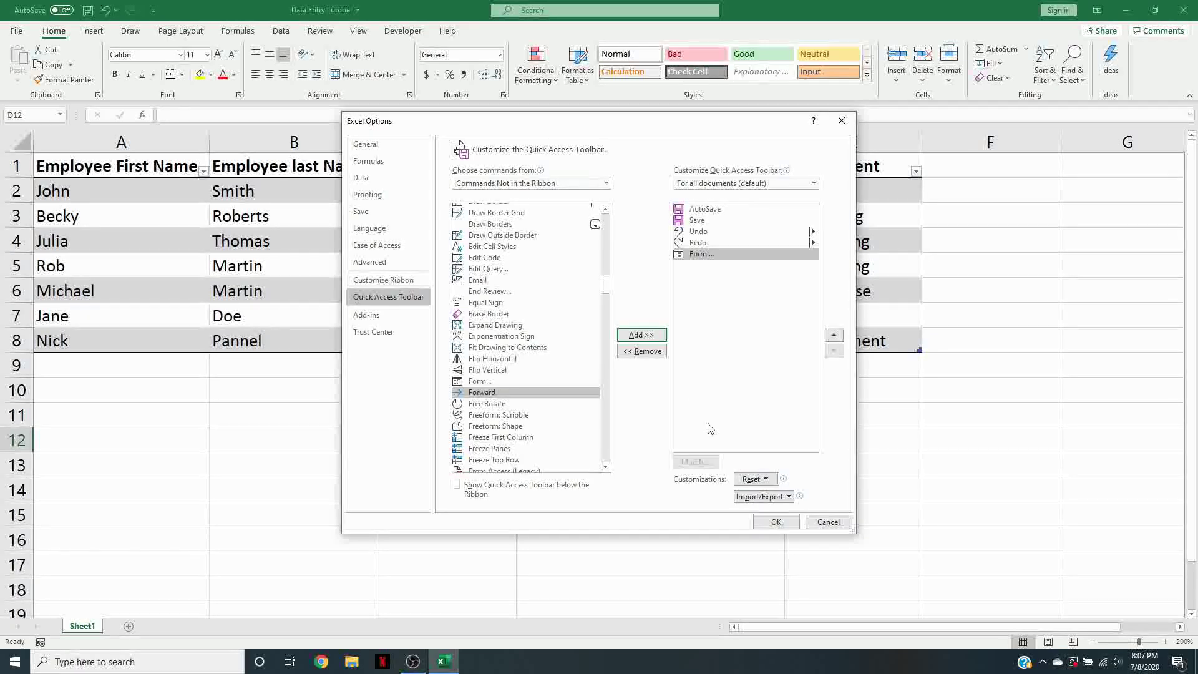
left_click(777, 522)
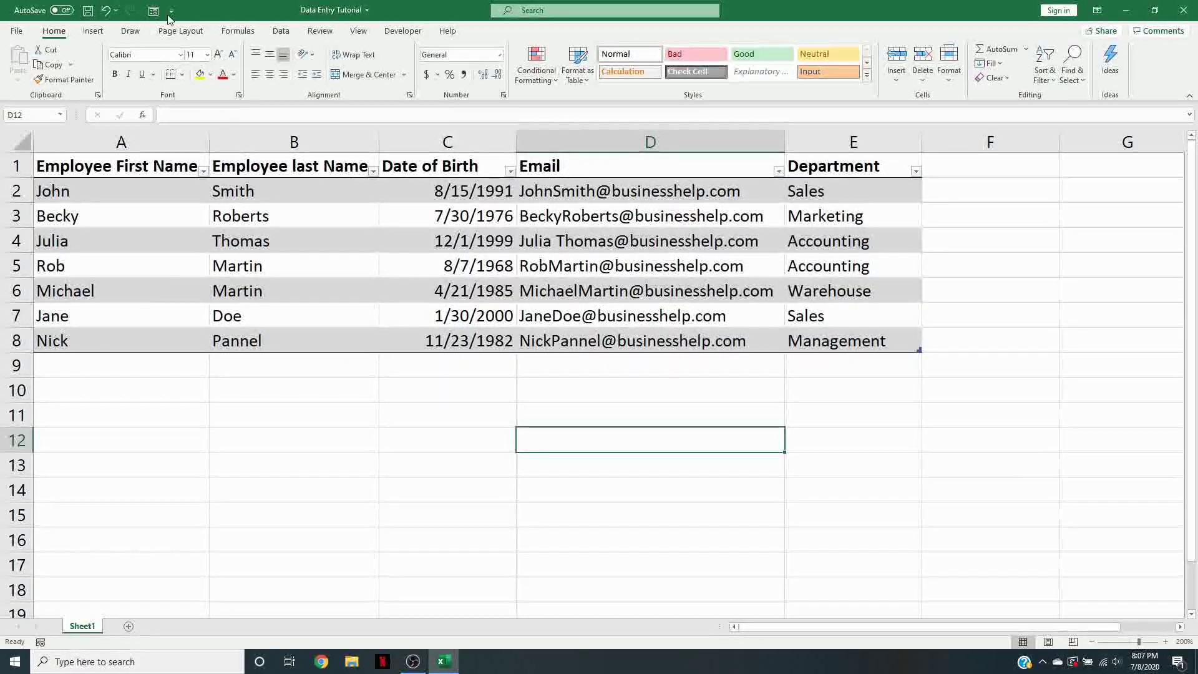
Step: View the employee data entry form using its Quick Access Toolbar shortcut with table cell C7 selected, and close it
left_click(475, 316)
left_click(154, 12)
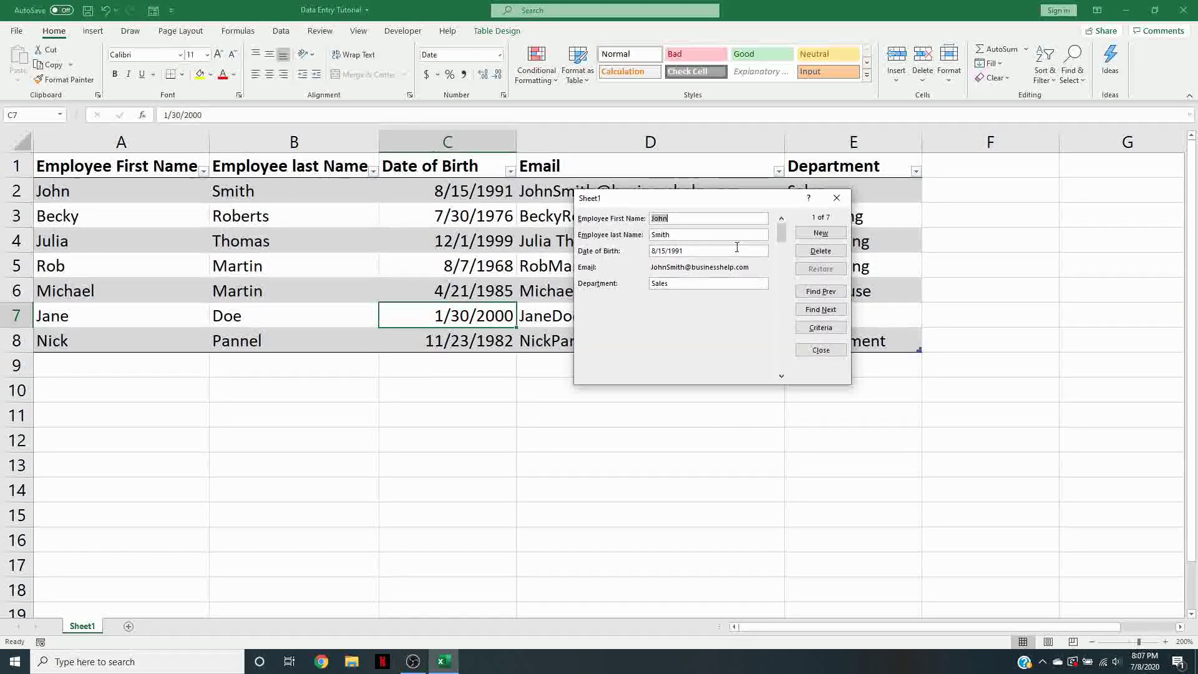
left_click(836, 197)
left_click(738, 364)
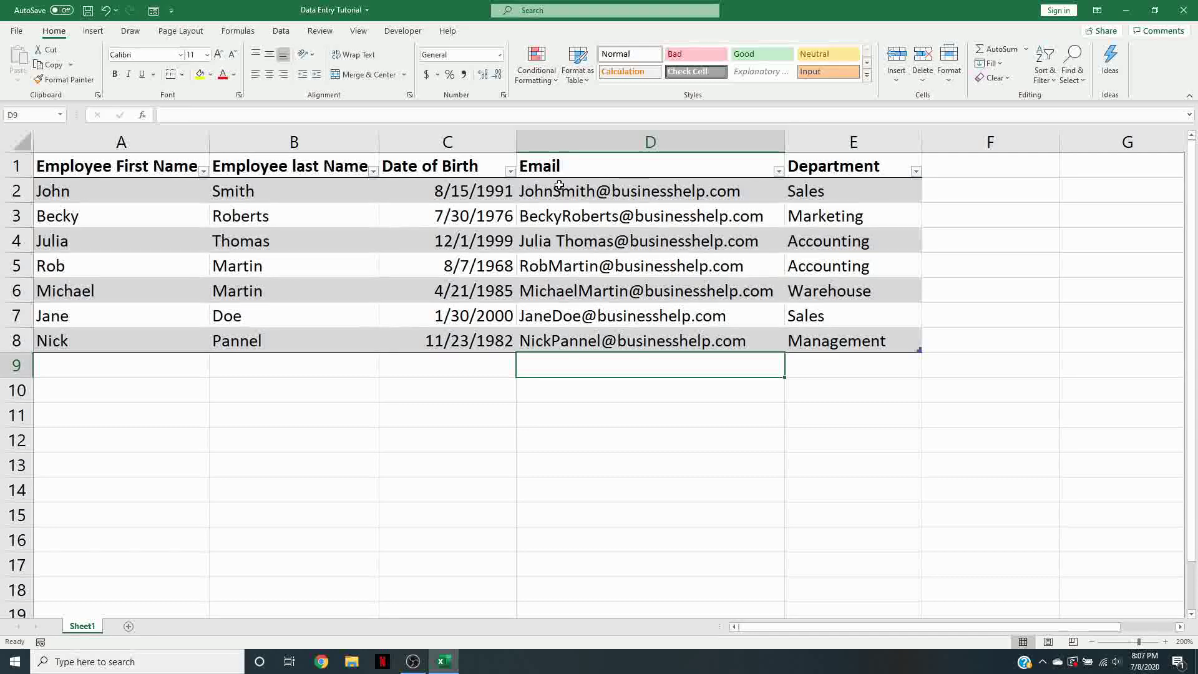
Step: Check the formula behind the first email entry and clear the Email column's cells D2:D8
left_click(582, 200)
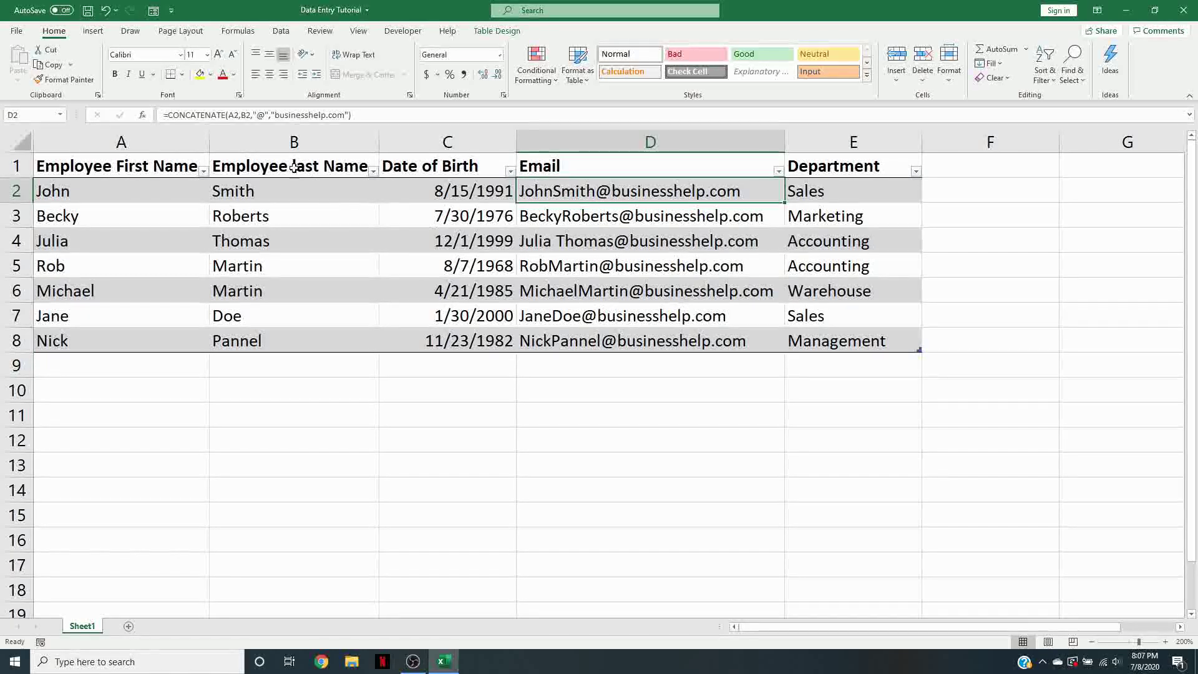
left_click(530, 432)
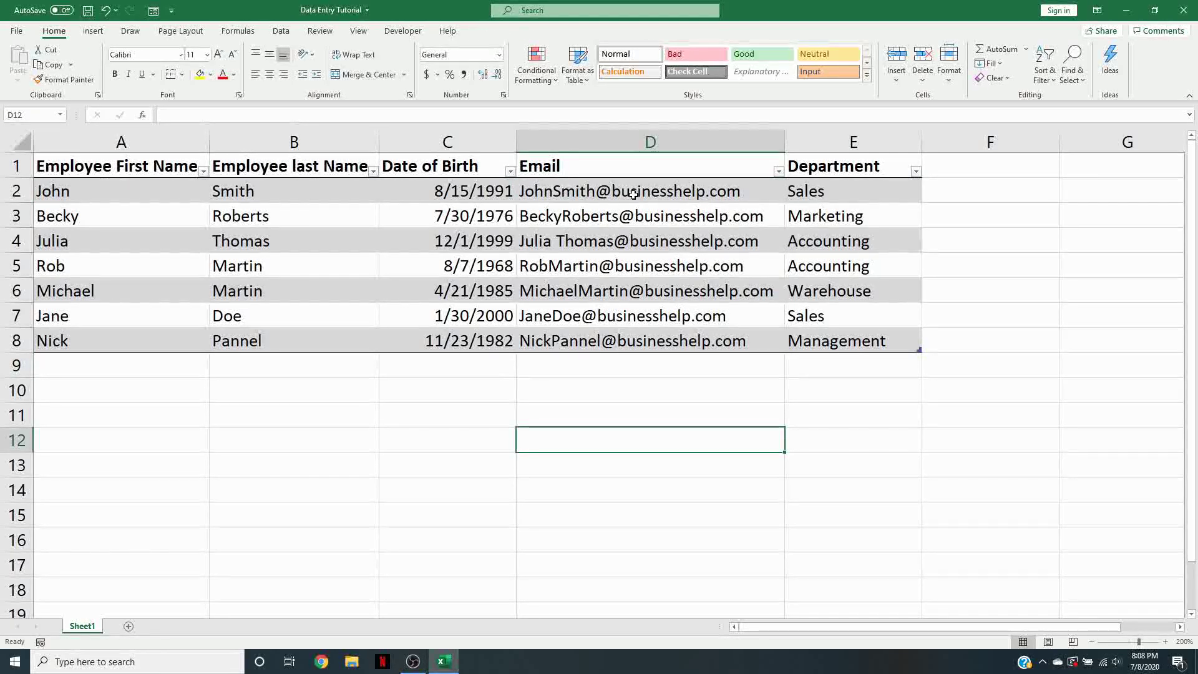
left_click_drag(634, 194, 643, 340)
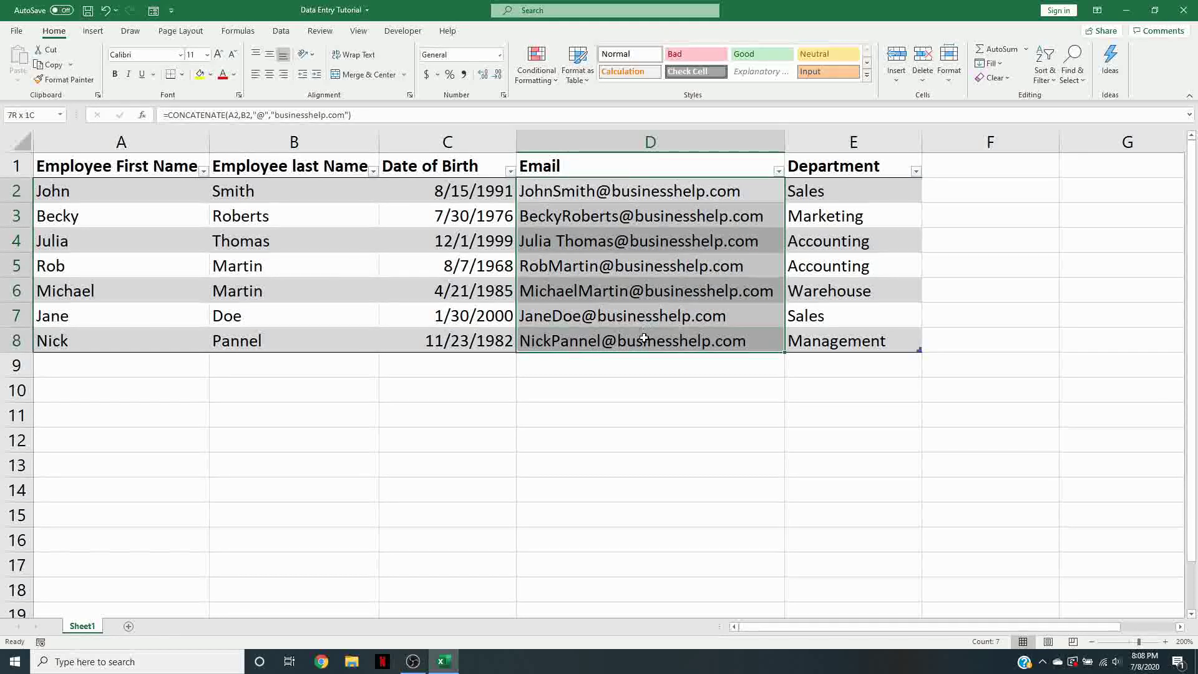
key("Delete")
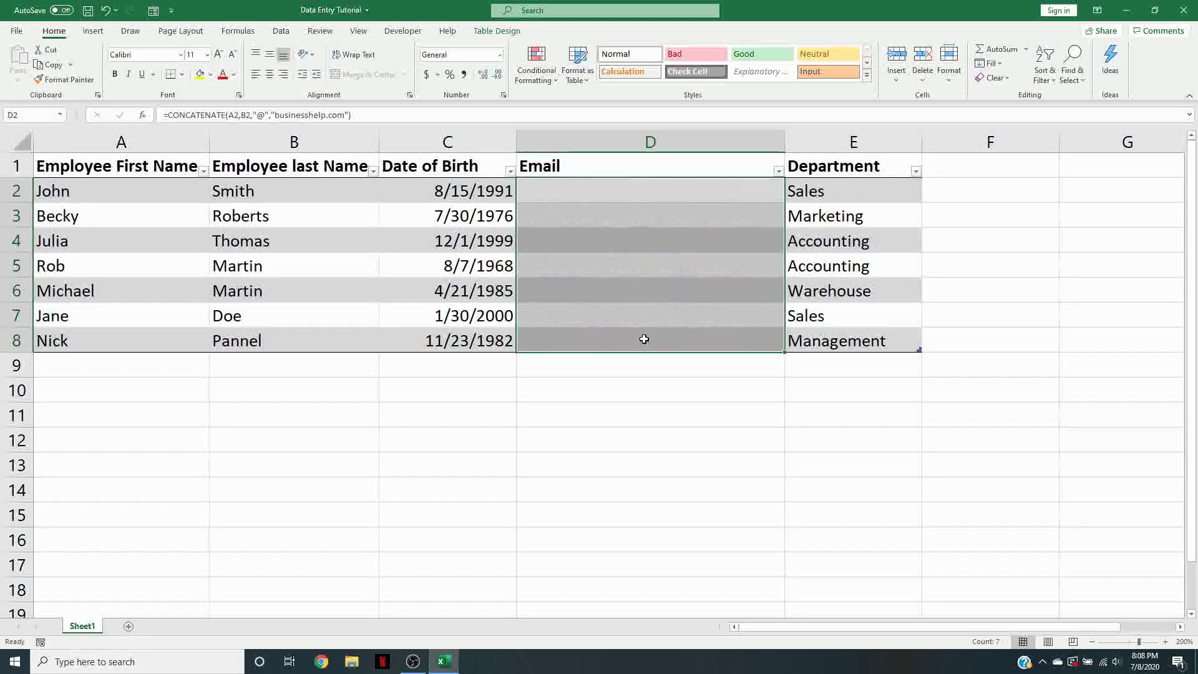
left_click(662, 434)
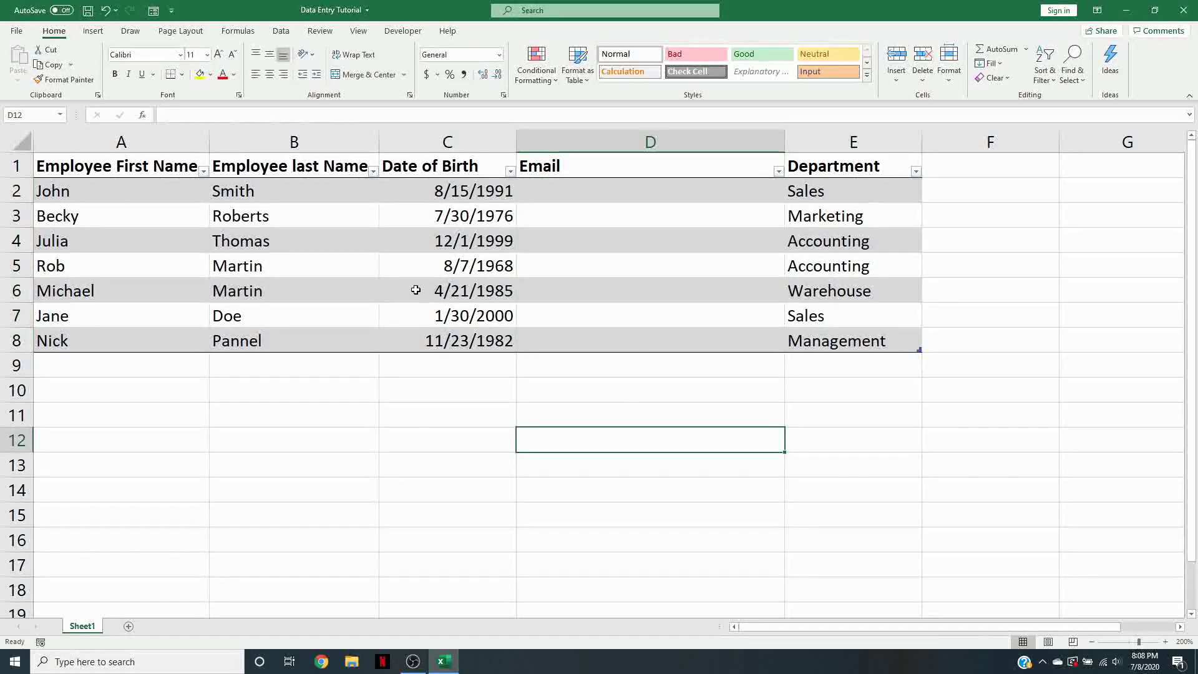
Step: Search the function library for concatenate and insert the CONCATENATE function into the first Email cell, D2
left_click(625, 193)
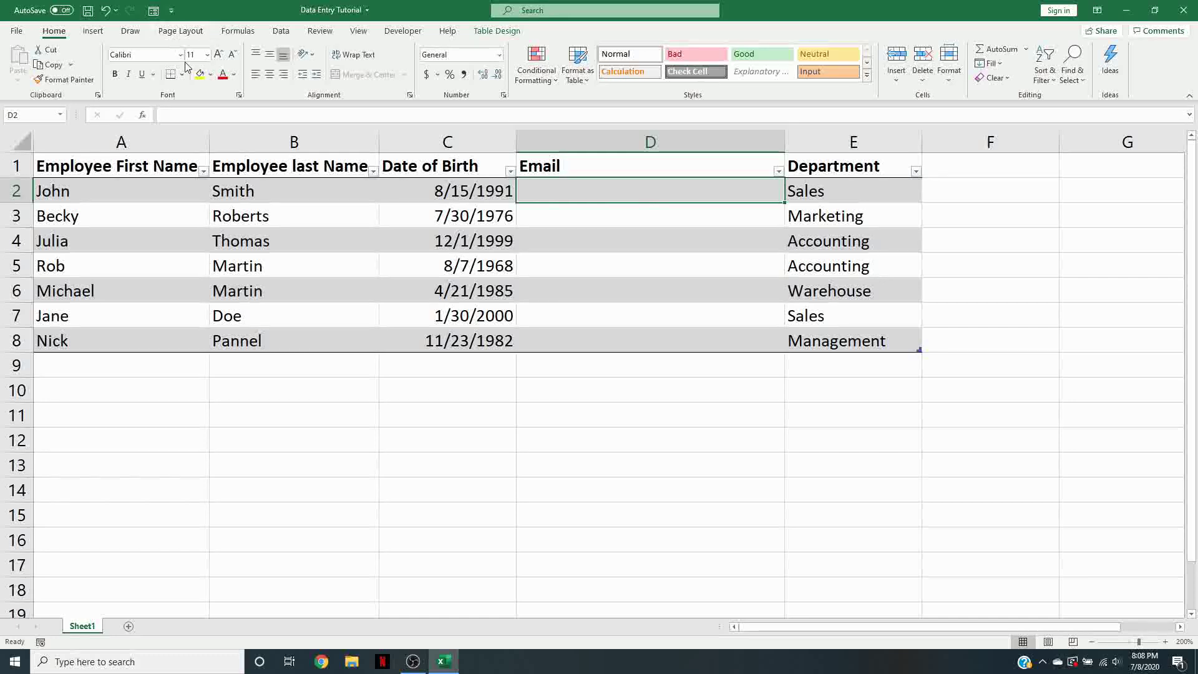
left_click(237, 32)
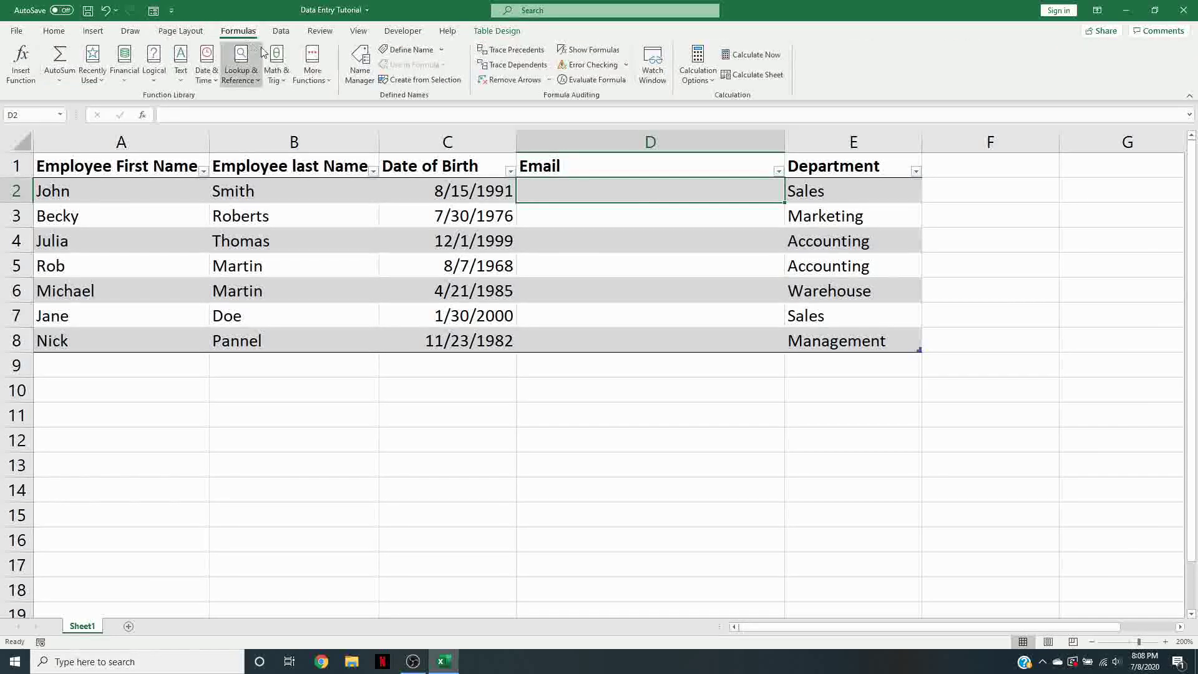
left_click(315, 78)
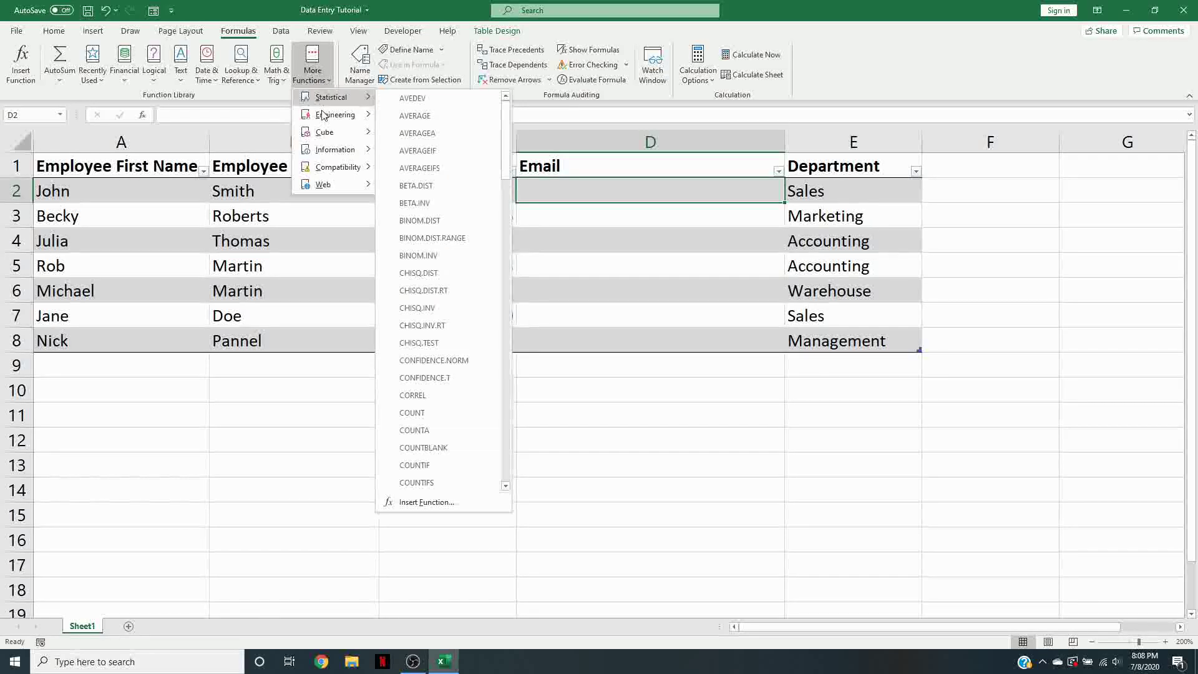
mouse_move(328, 157)
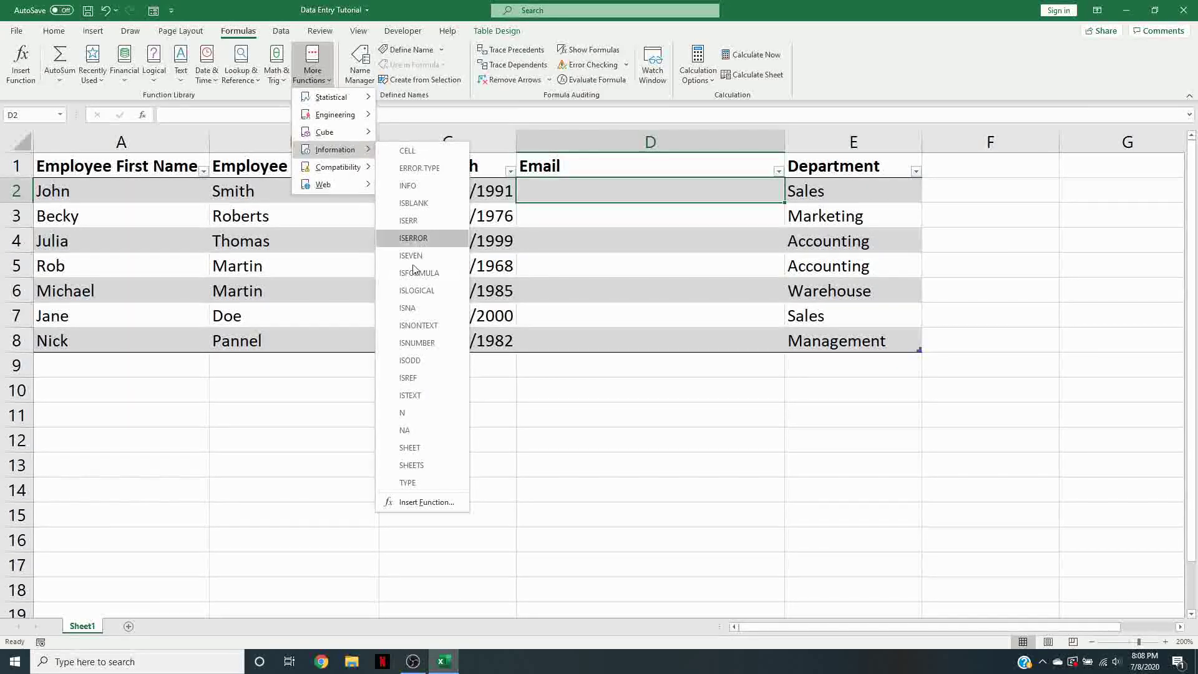
left_click(433, 503)
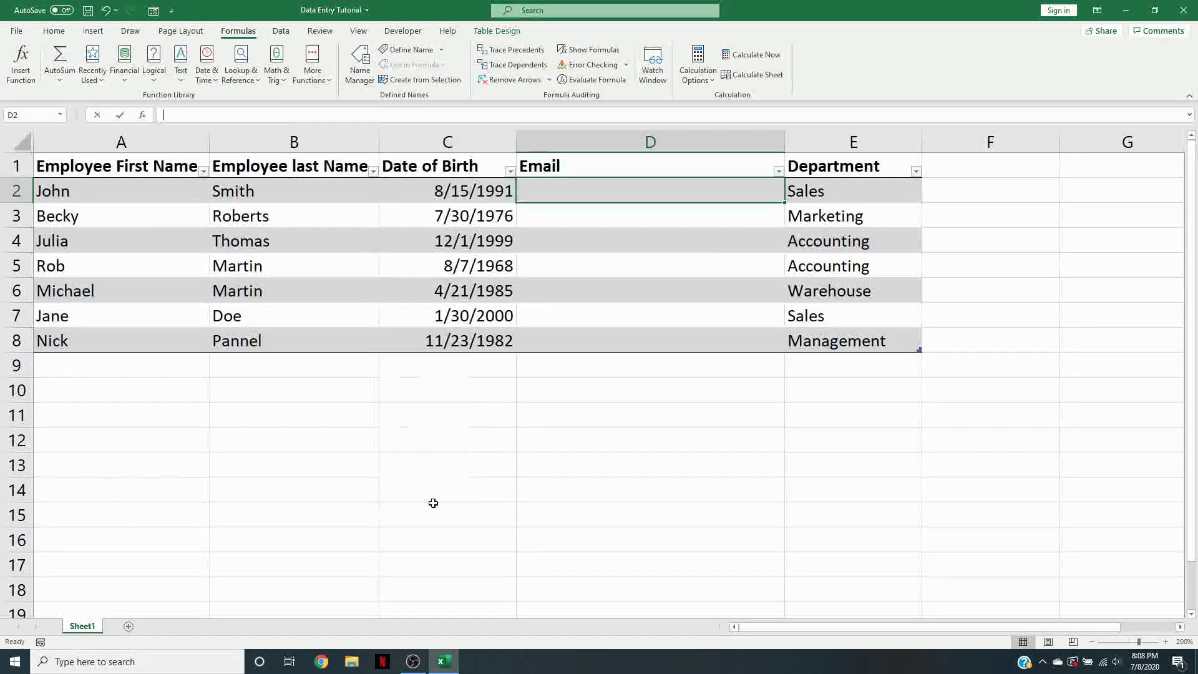
type("c")
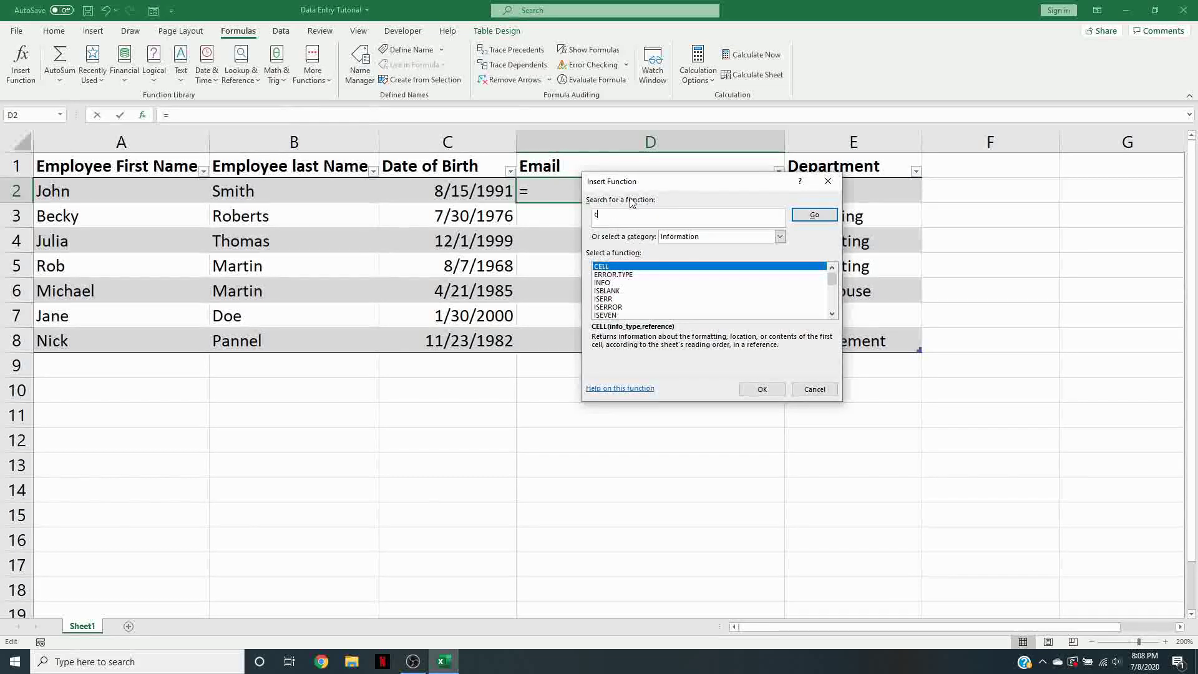
type("oncatenate")
key("Return")
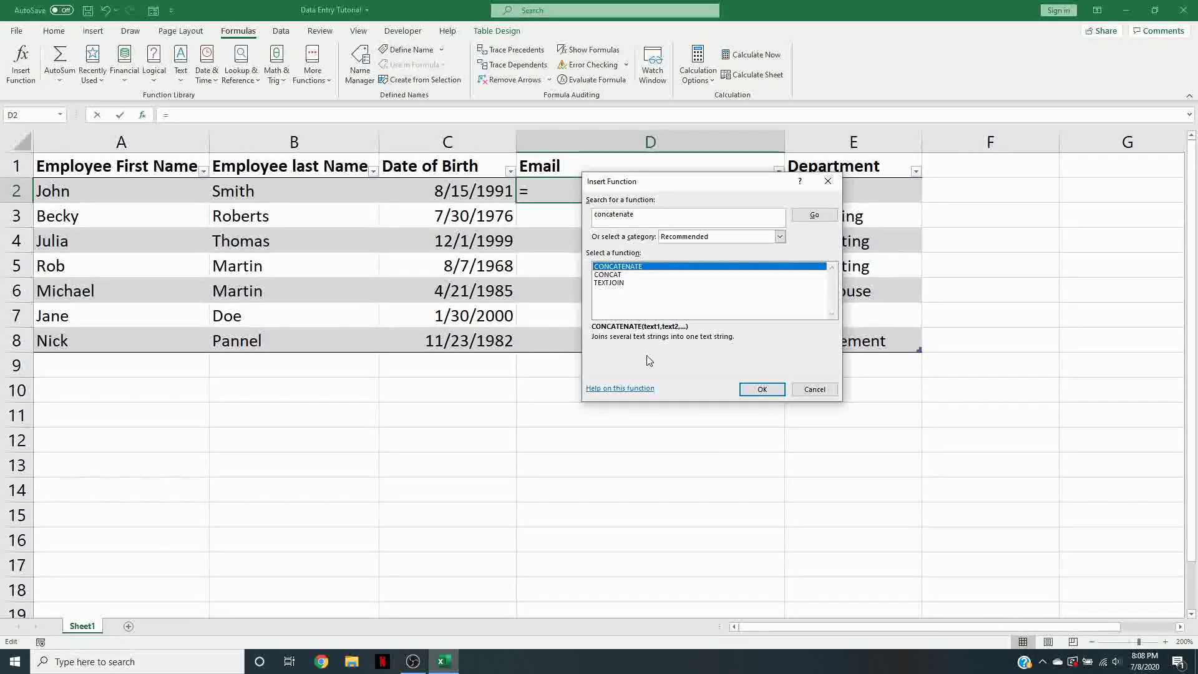
left_click(762, 389)
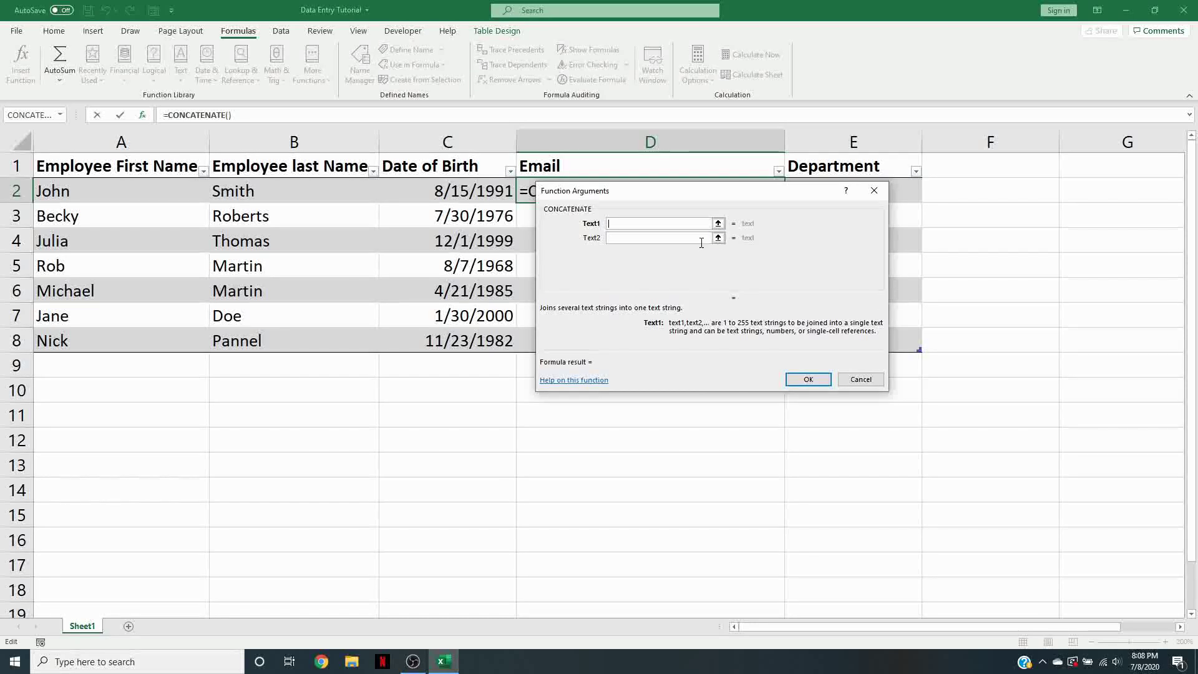
Step: Set the CONCATENATE arguments to the row's Employee First Name, Employee last Name, "@" and "businesshelp.com", and apply the formula
left_click(123, 191)
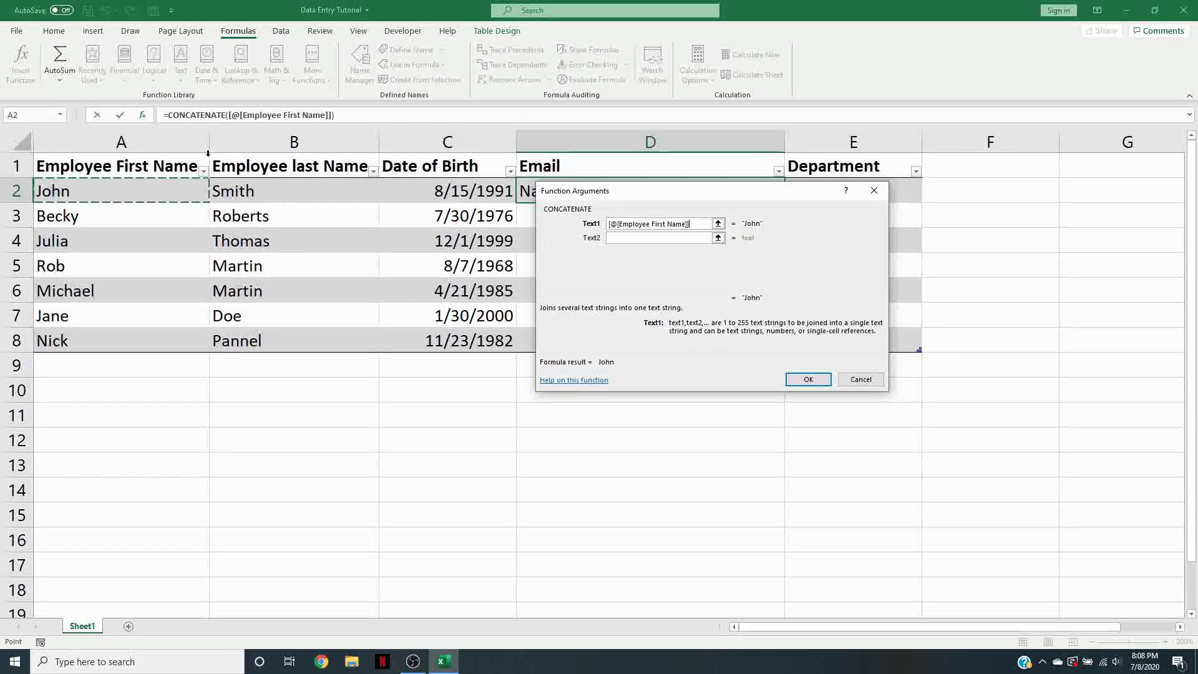
left_click(641, 240)
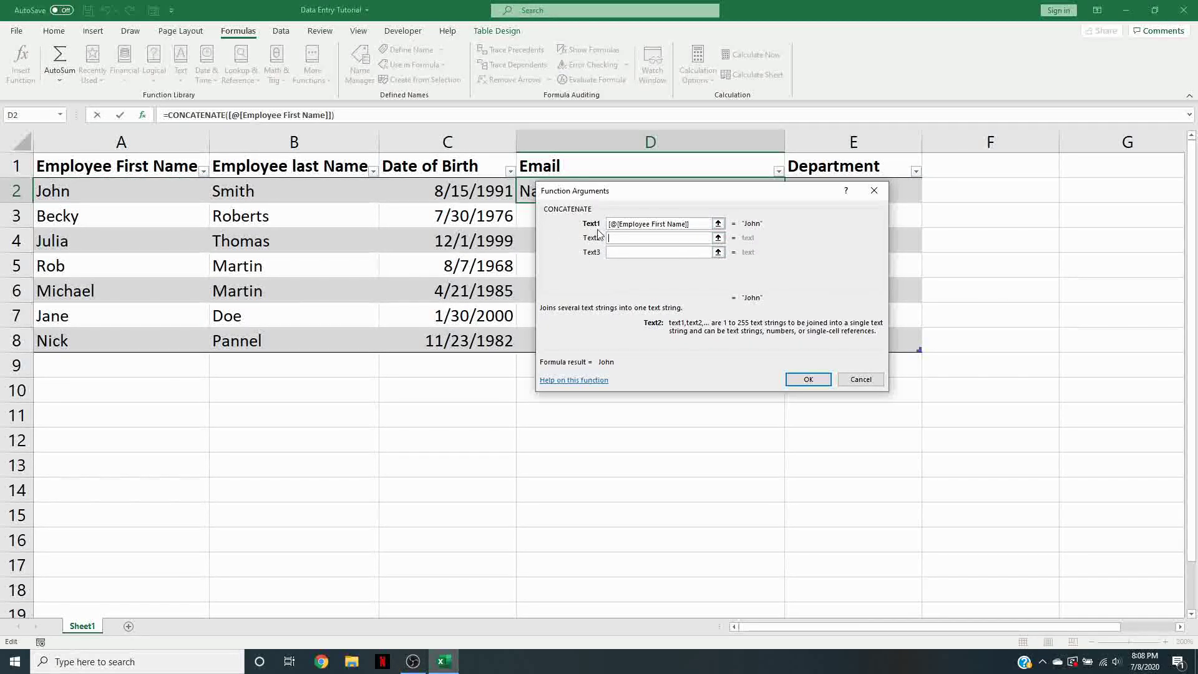
left_click(259, 189)
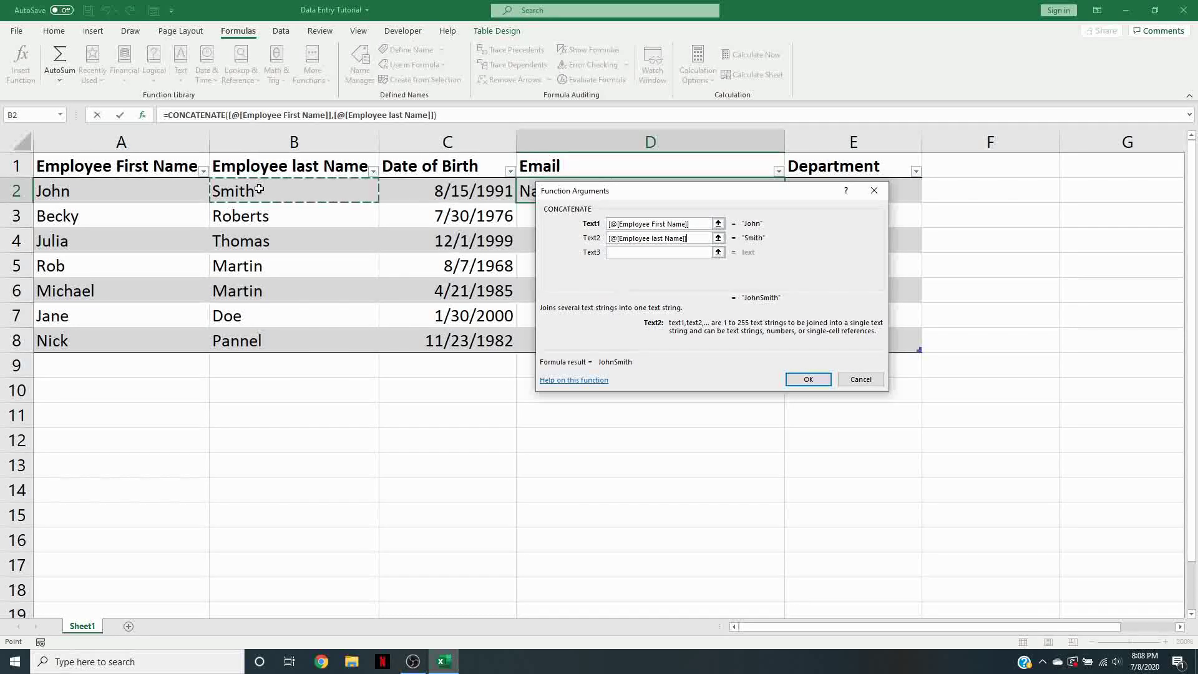
left_click(659, 249)
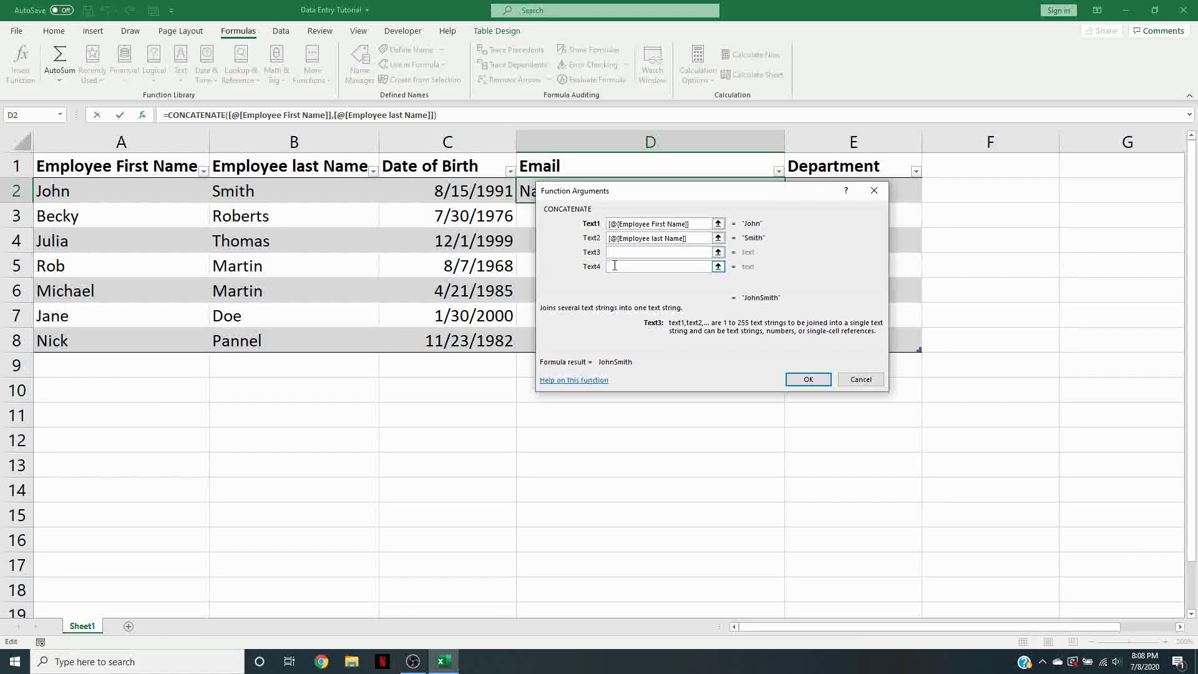
type("@")
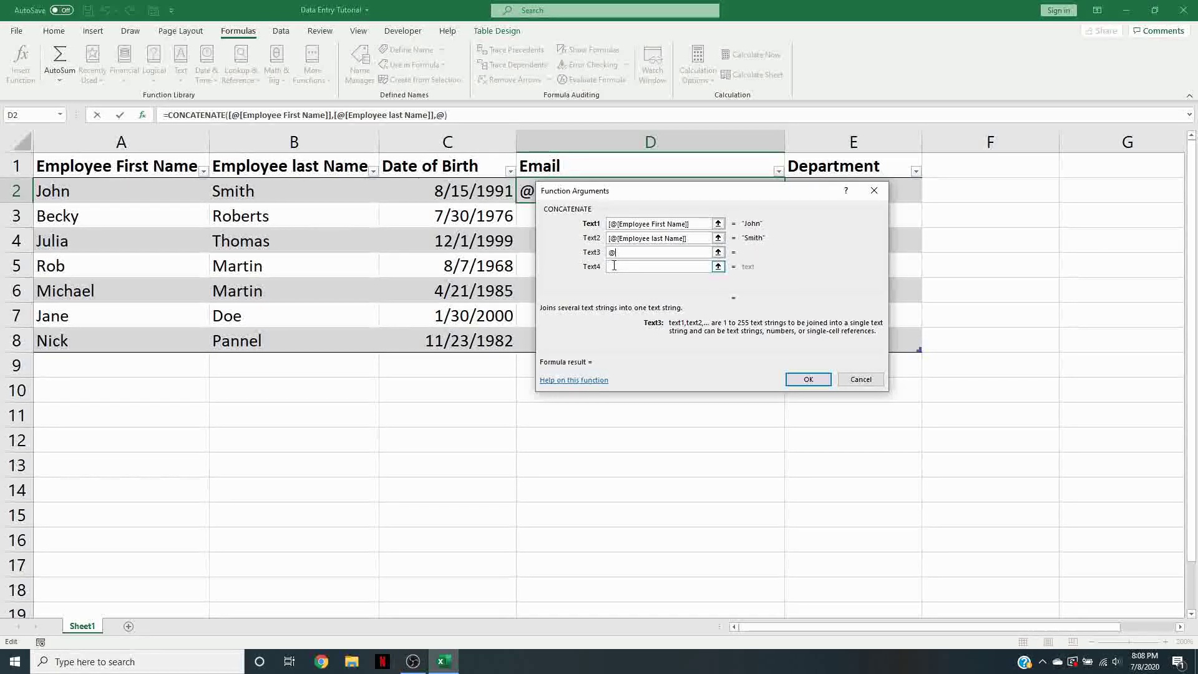
left_click(619, 266)
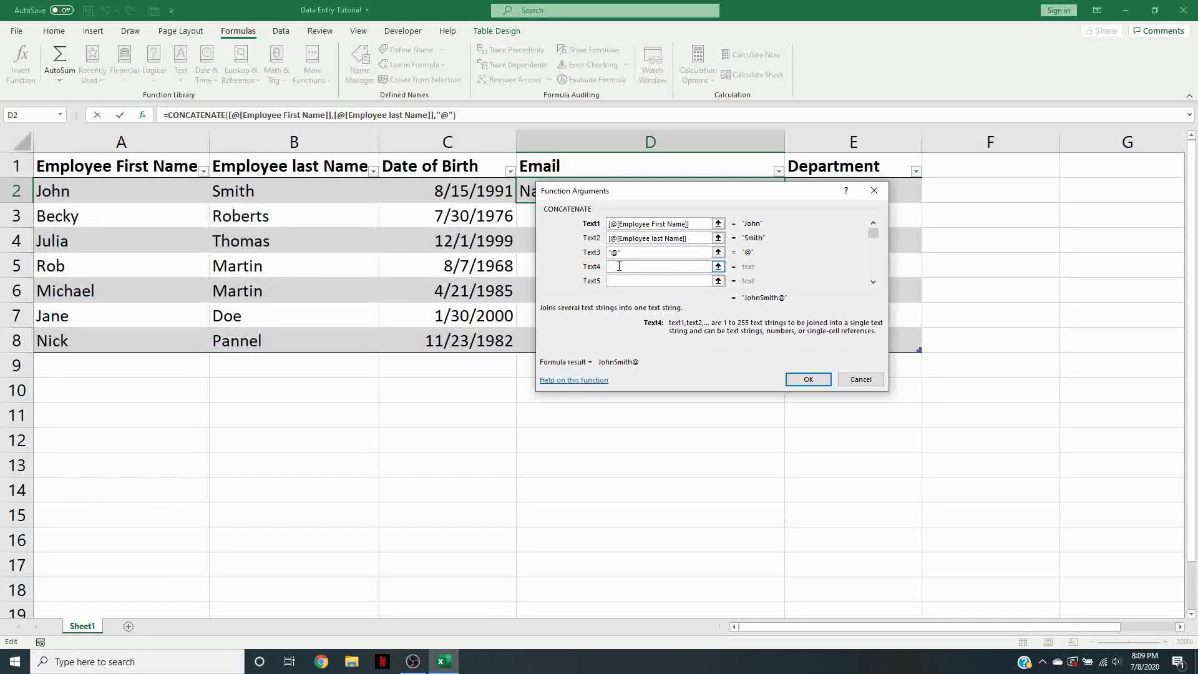
type("business")
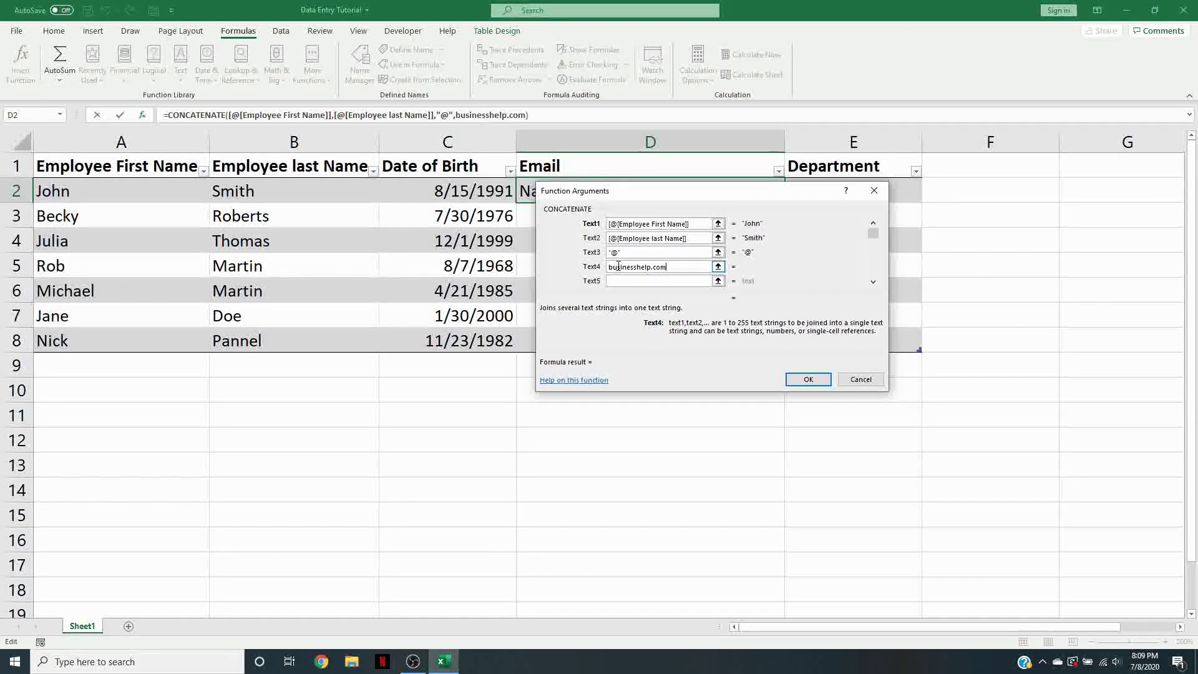
type("help.com")
left_click(808, 379)
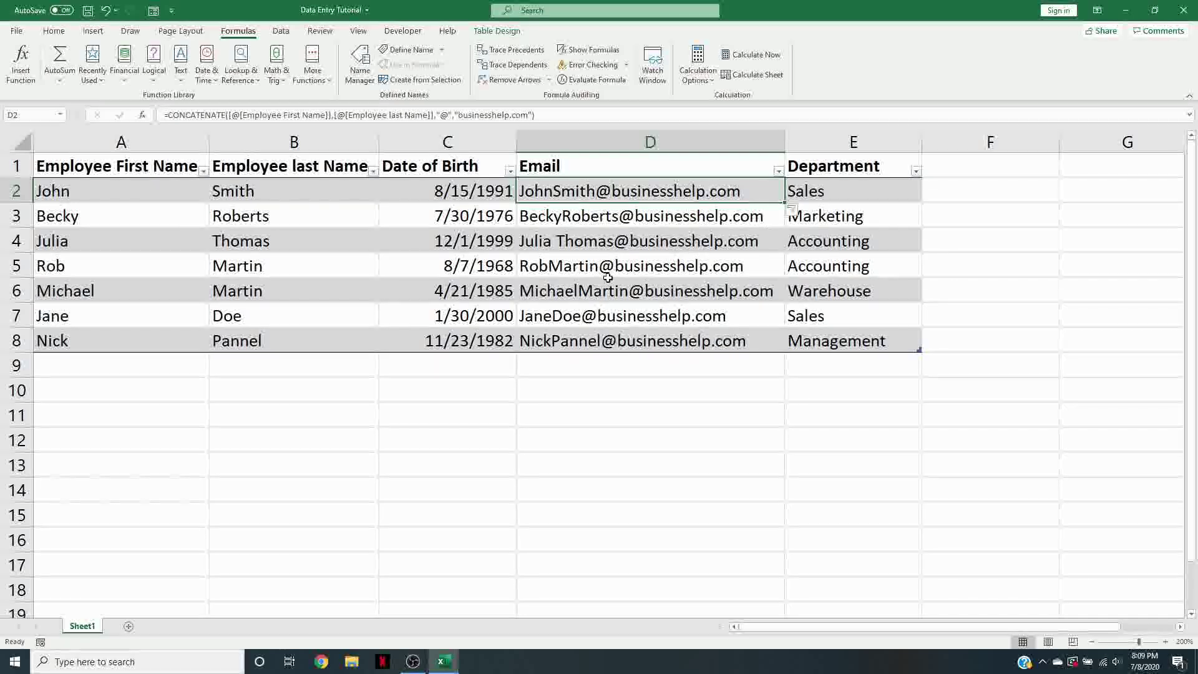
Step: Open the data entry form with table cell C3 selected and browse the employee records through to the blank new record
right_click(456, 214)
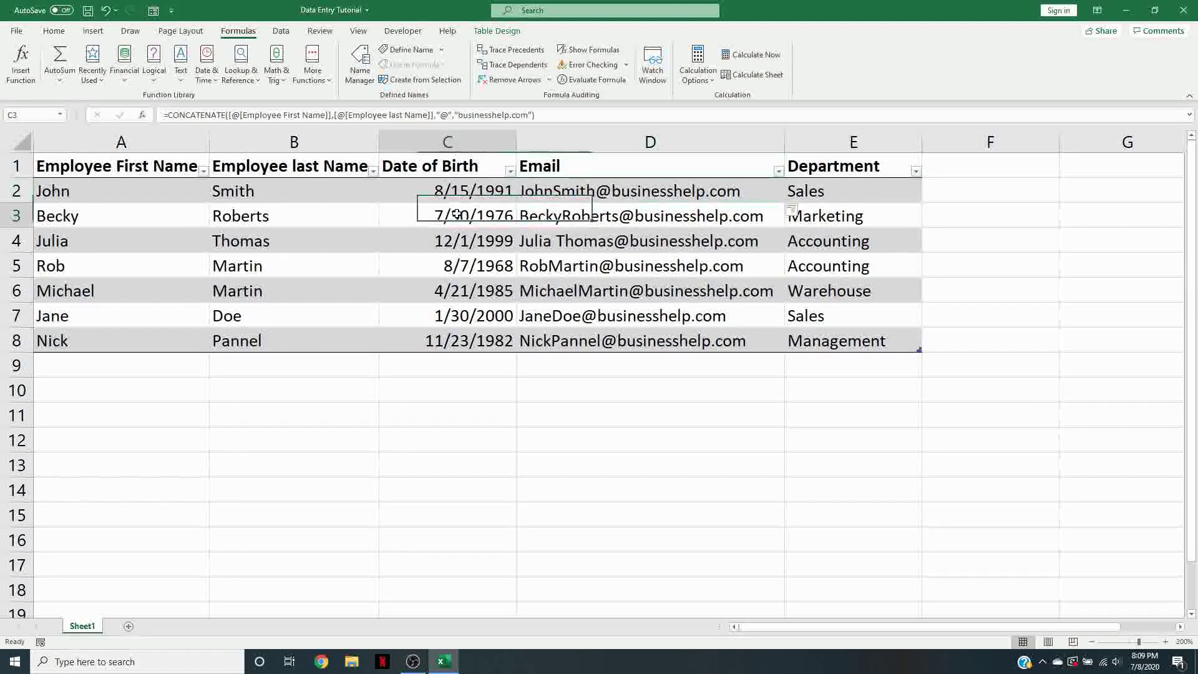
key("Escape")
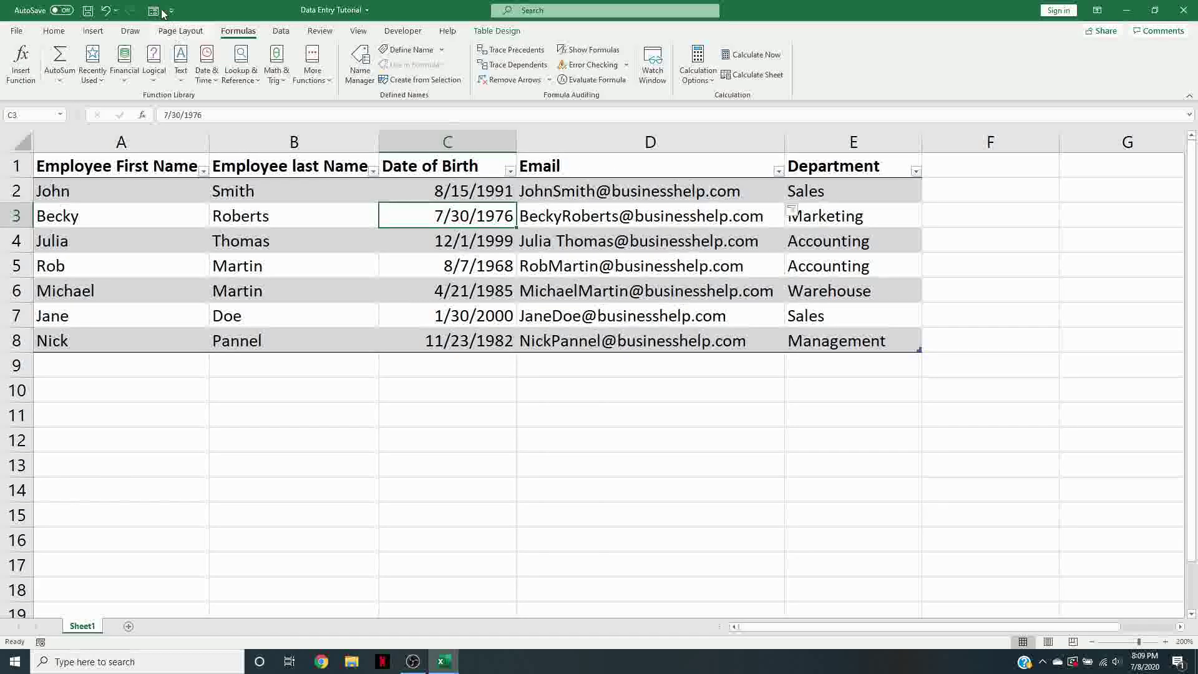
left_click(154, 10)
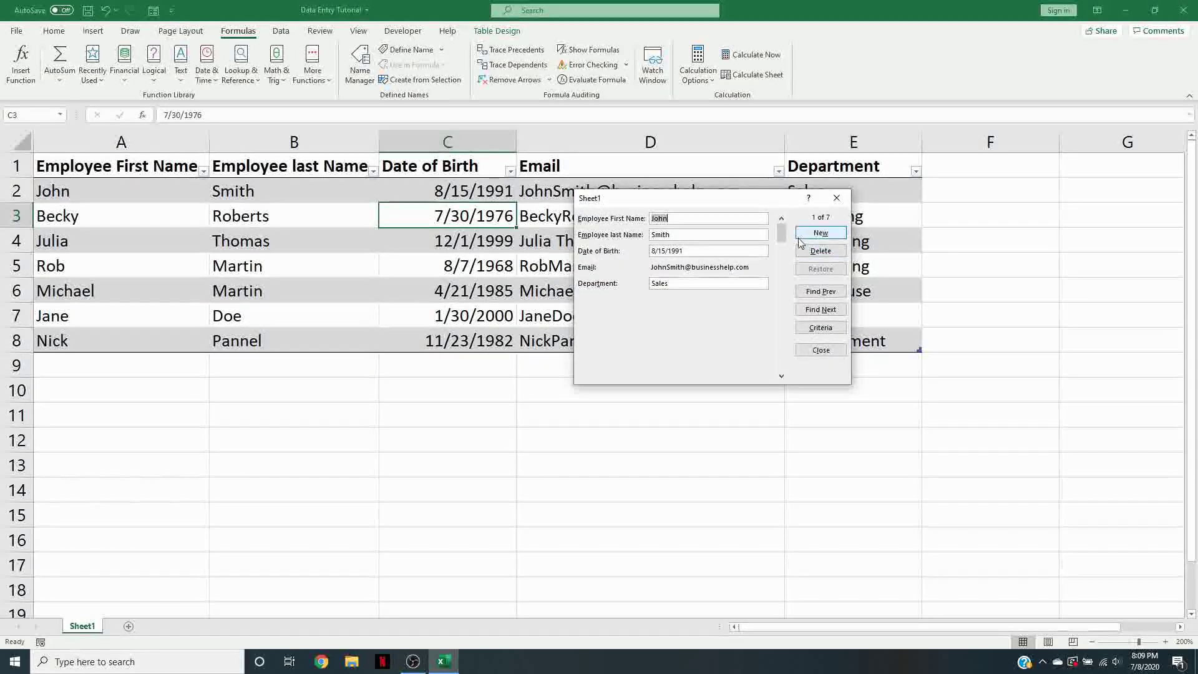
left_click(782, 246)
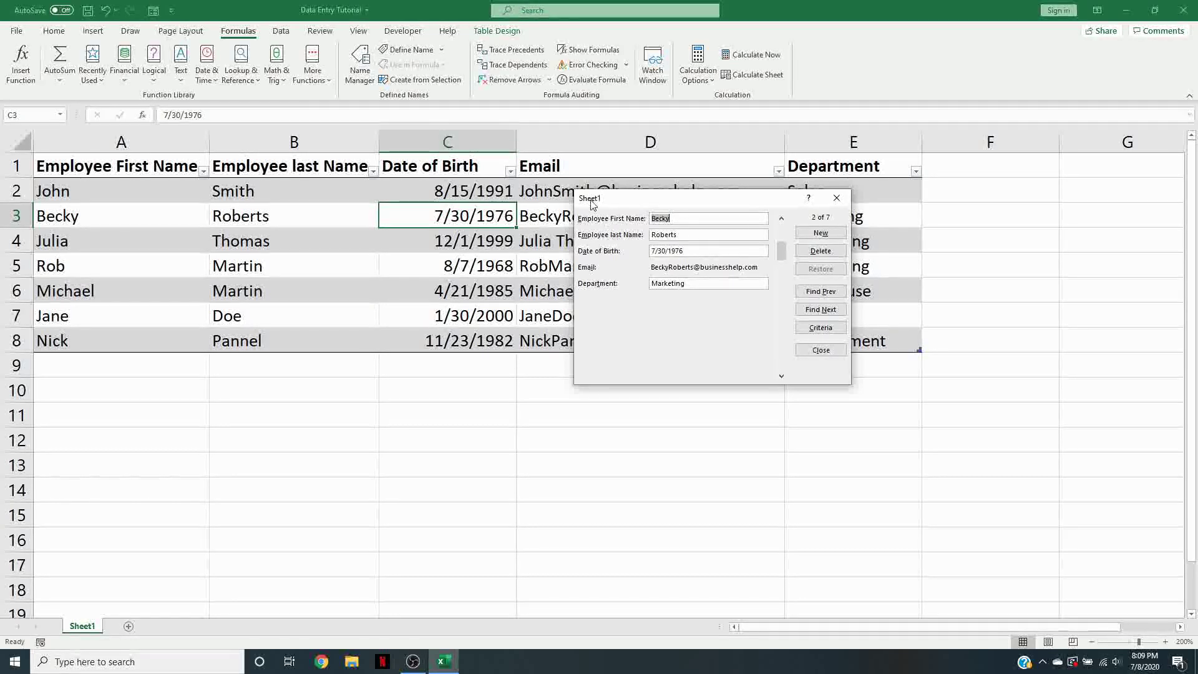
left_click_drag(785, 294, 785, 363)
left_click_drag(779, 305, 776, 245)
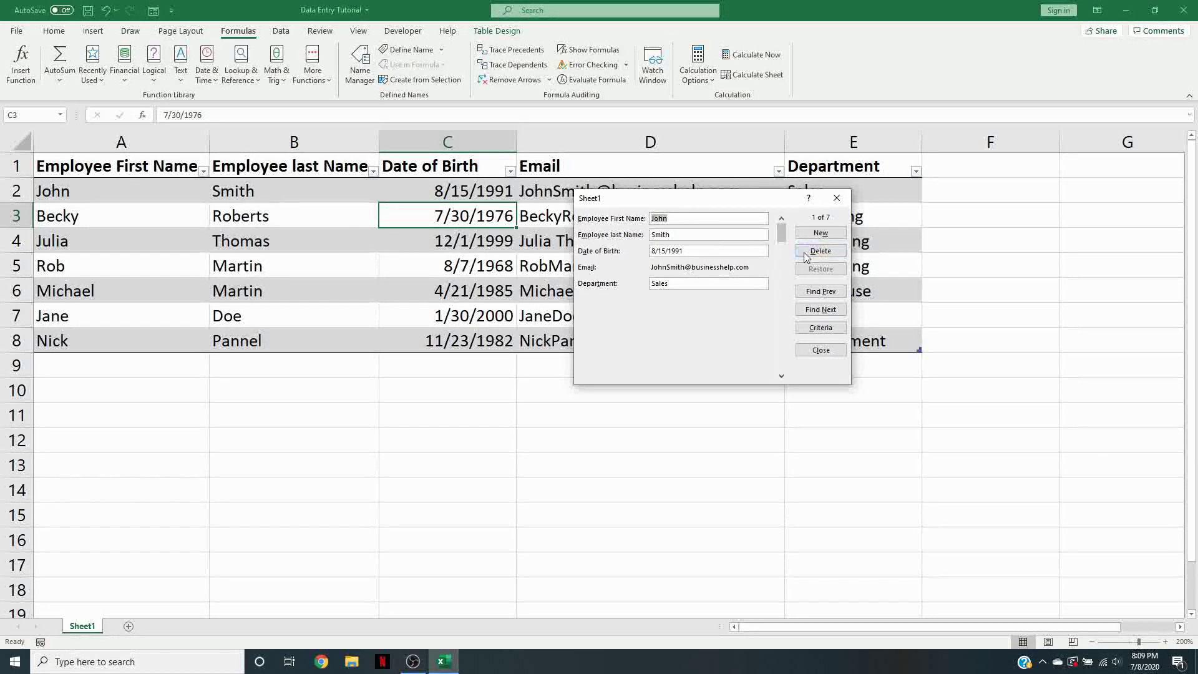
left_click_drag(783, 238, 801, 424)
left_click_drag(774, 347, 780, 362)
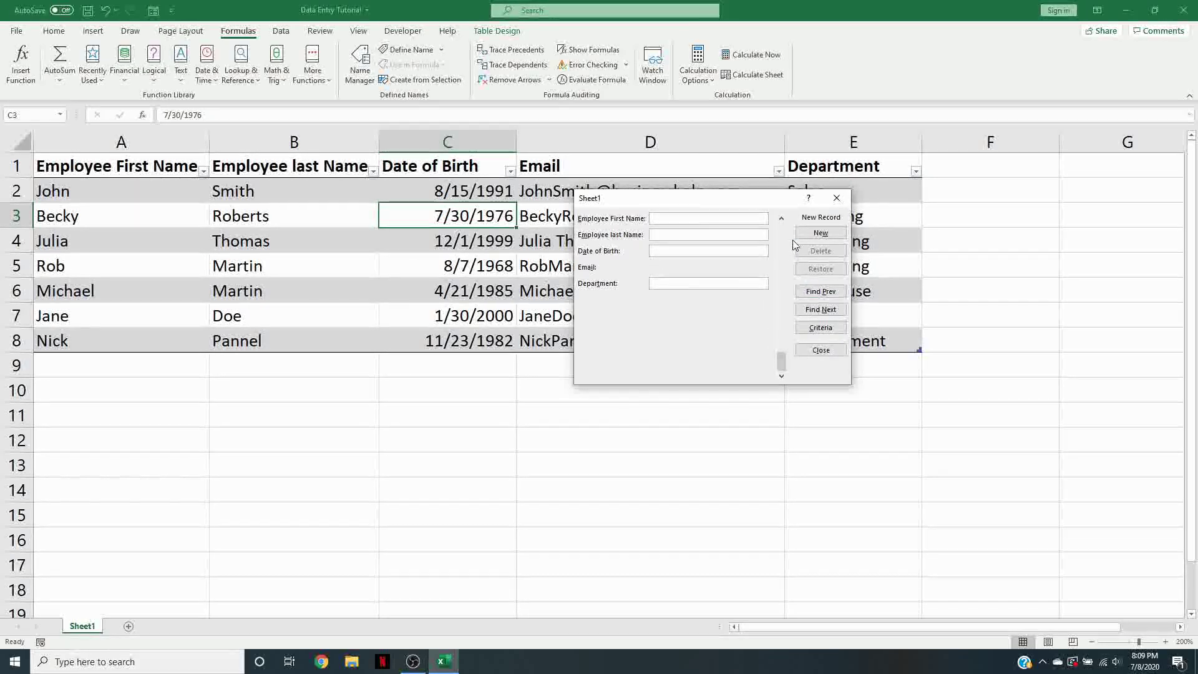
Step: Add a new employee record with first name, last name, date of birth and department Sales through the form, and close it
left_click(820, 233)
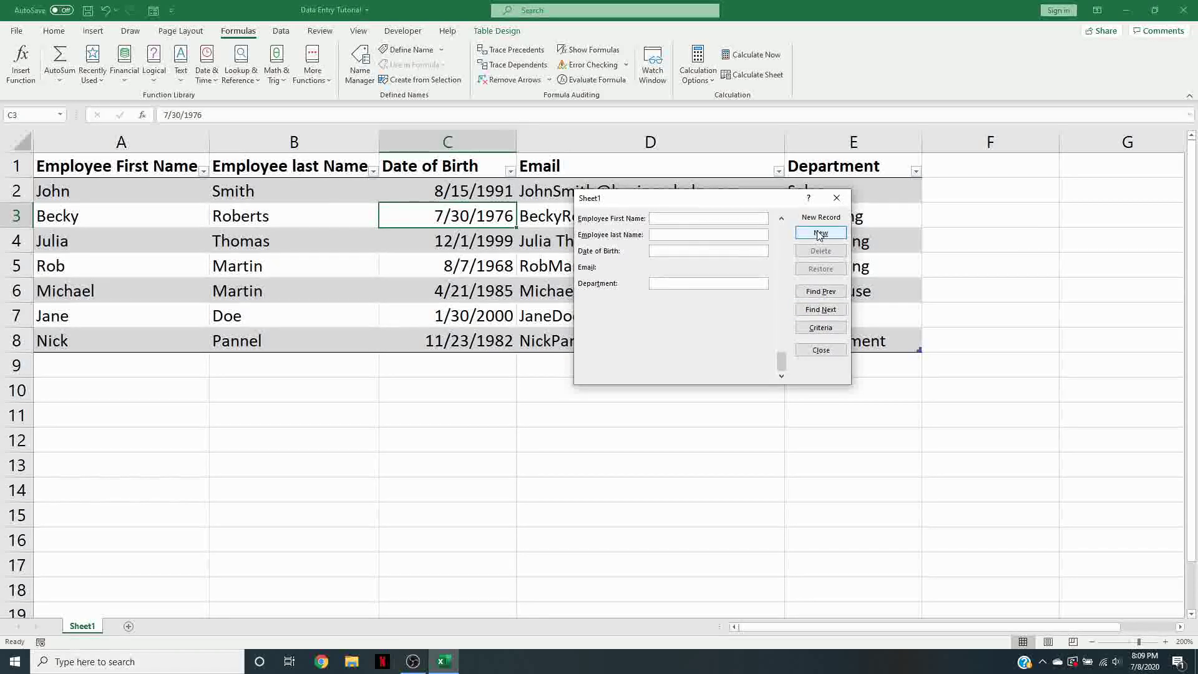
left_click(819, 233)
type("Jack")
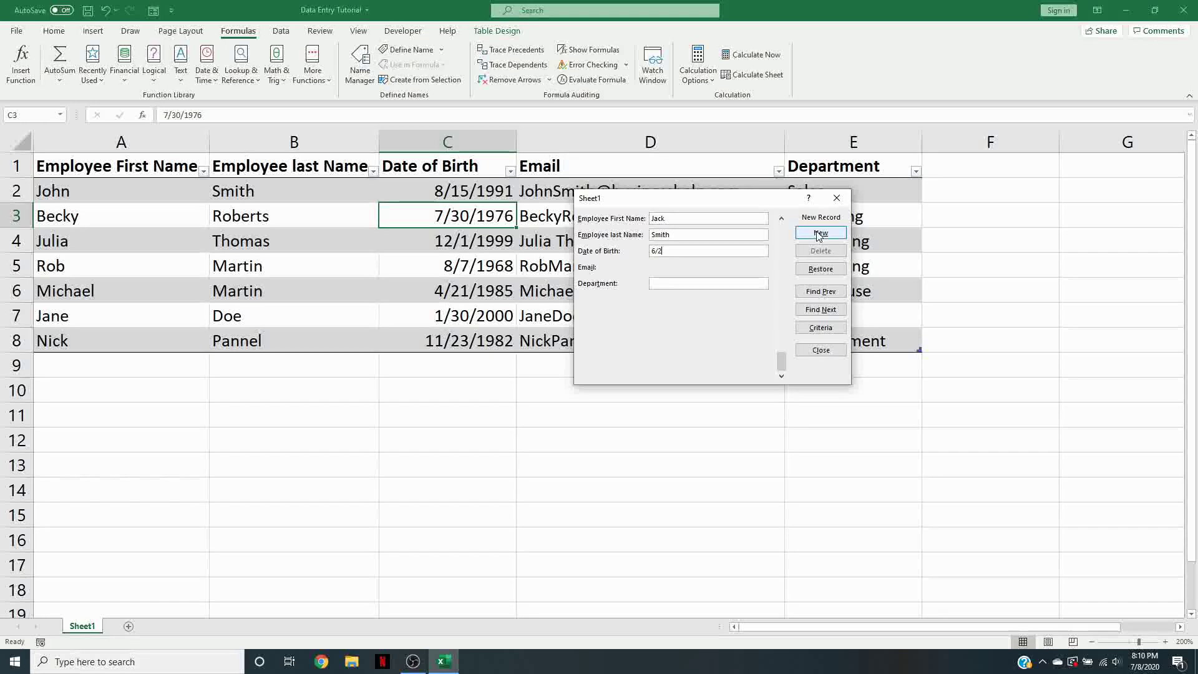
type("/1999")
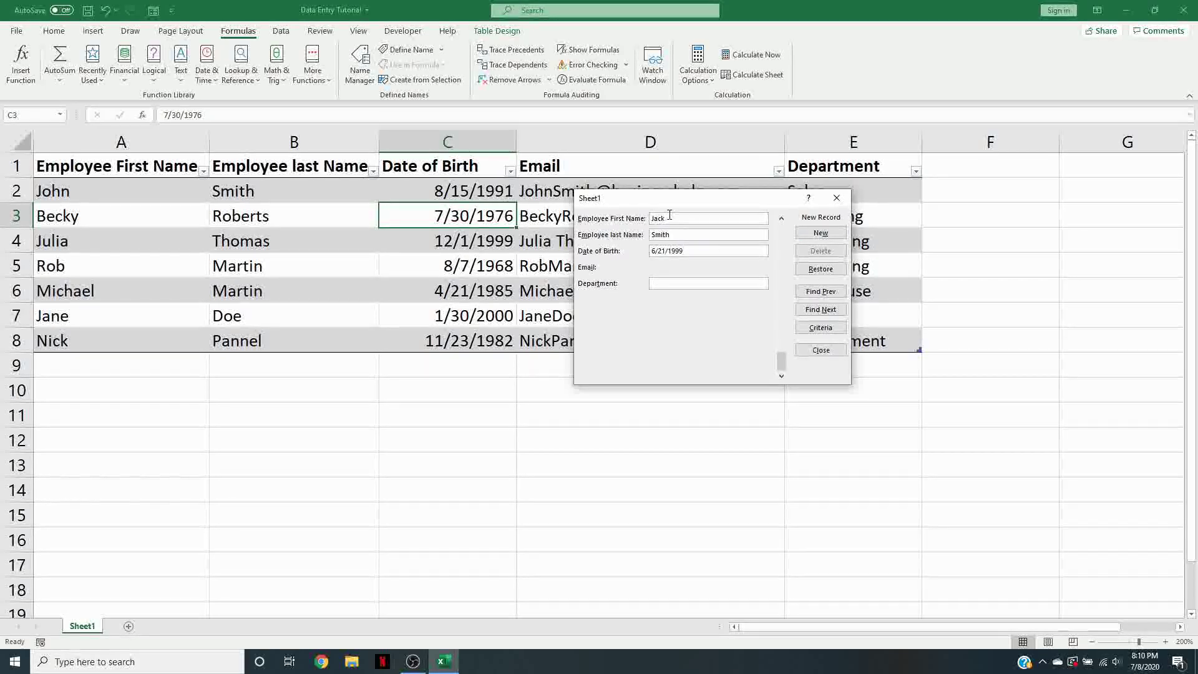
left_click(683, 235)
left_click(672, 282)
type("Sales")
key("Return")
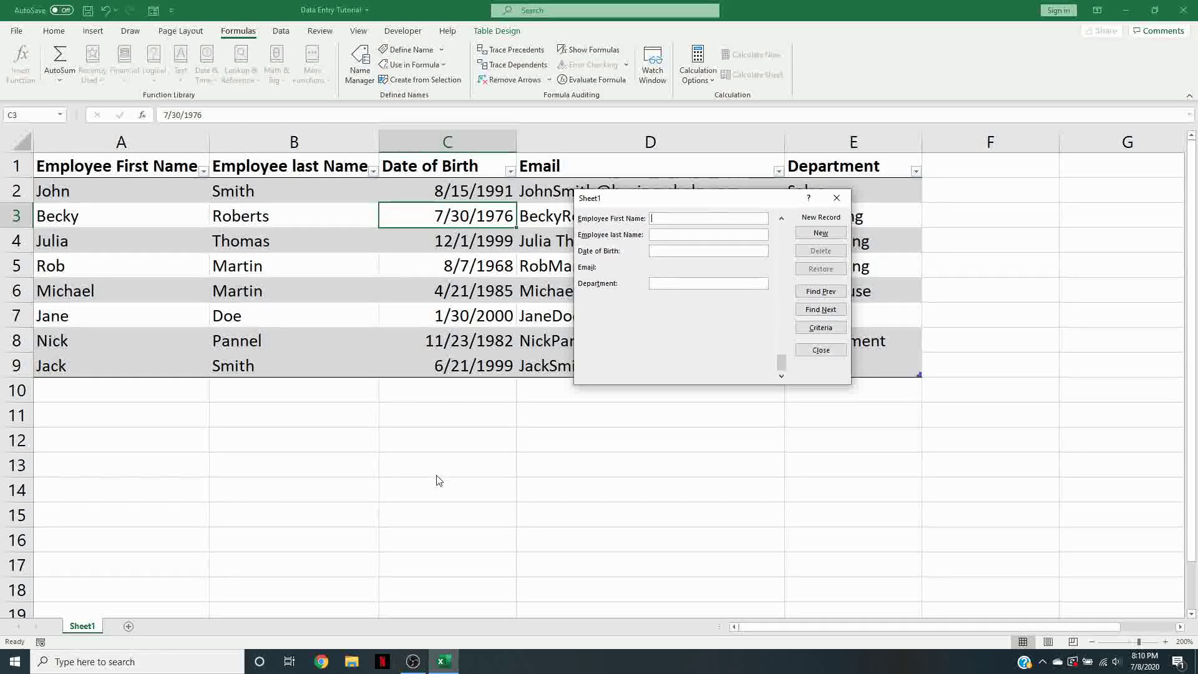
left_click(837, 197)
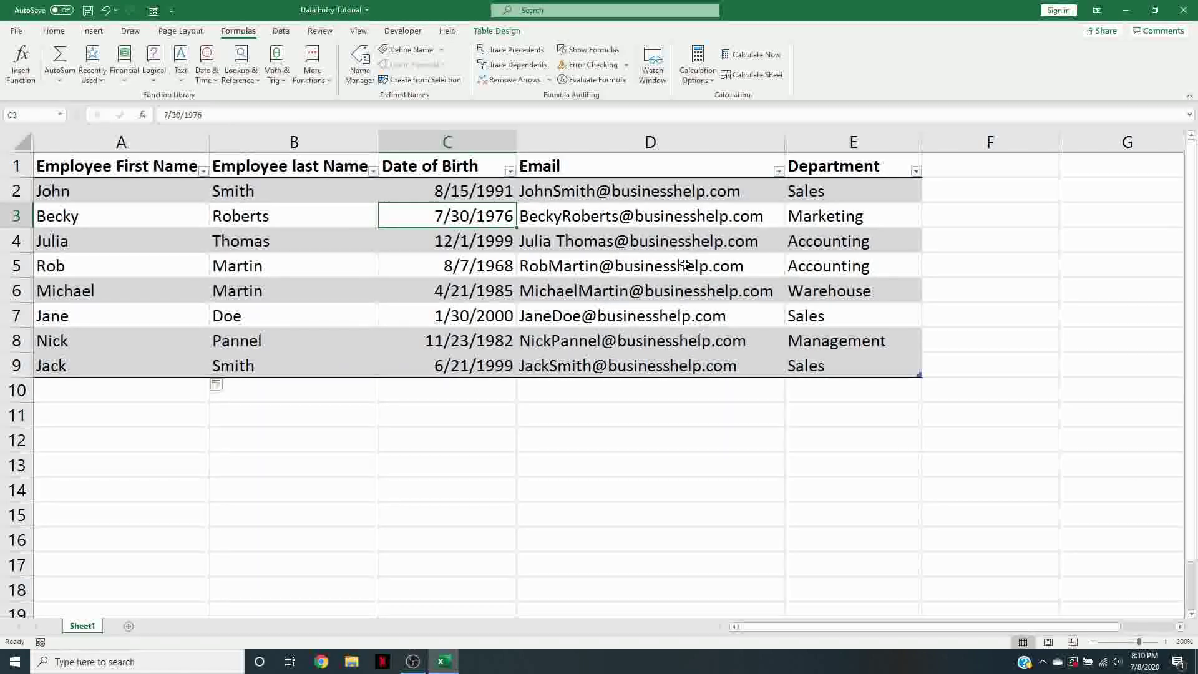
Step: Open the data entry form with Email cell D2 selected and permanently delete the last employee record, in row 9
right_click(599, 195)
left_click(535, 242)
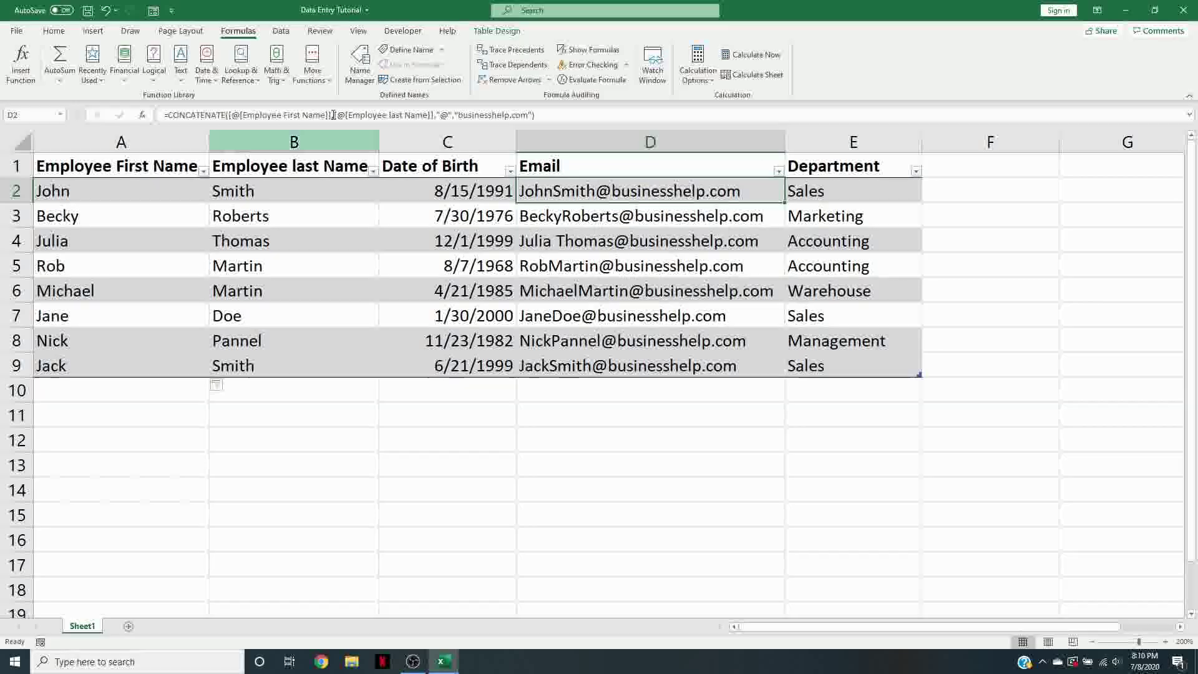
left_click(154, 11)
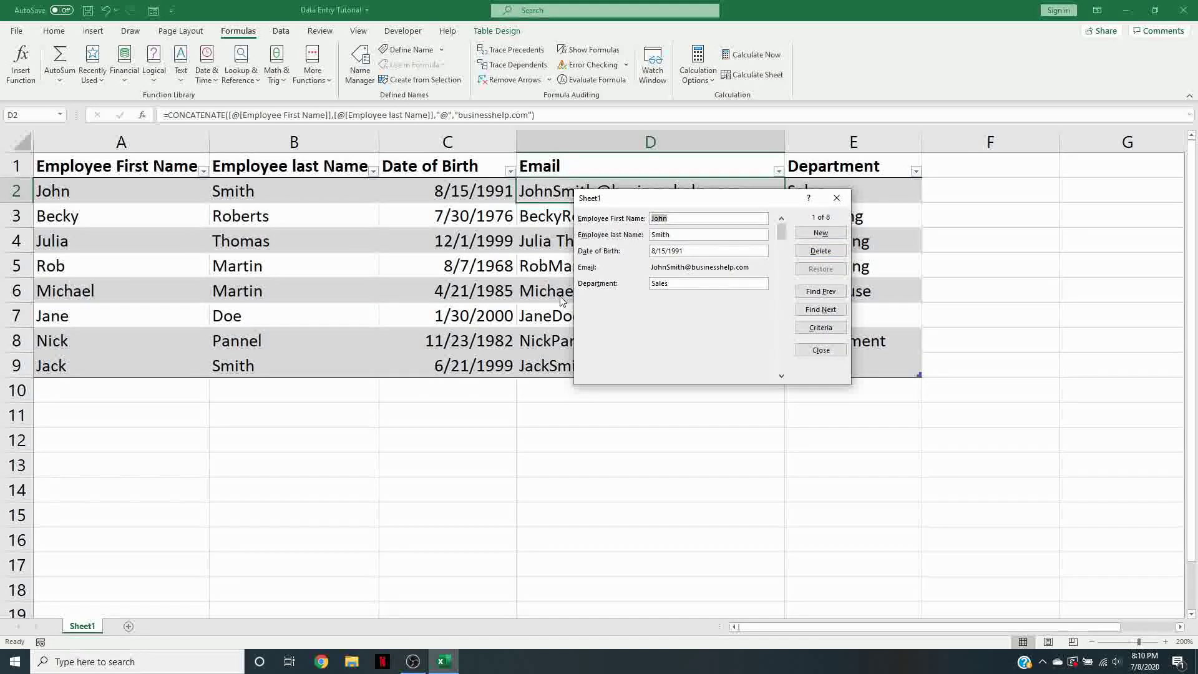
left_click_drag(781, 229, 784, 352)
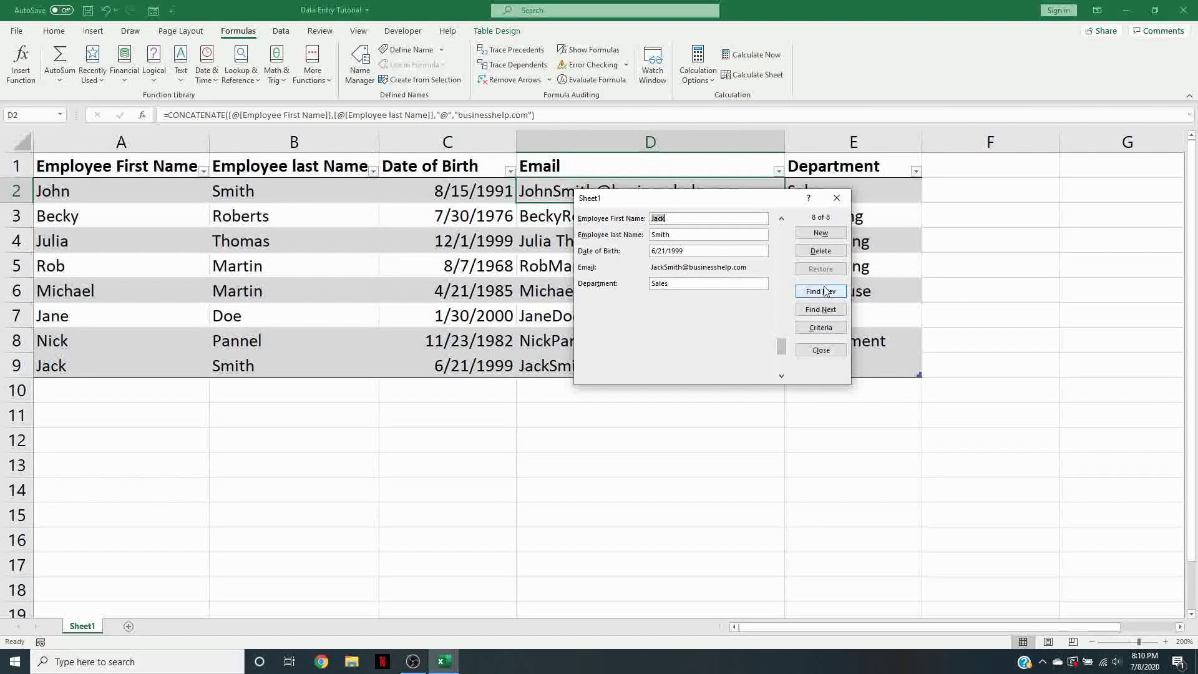
left_click(821, 250)
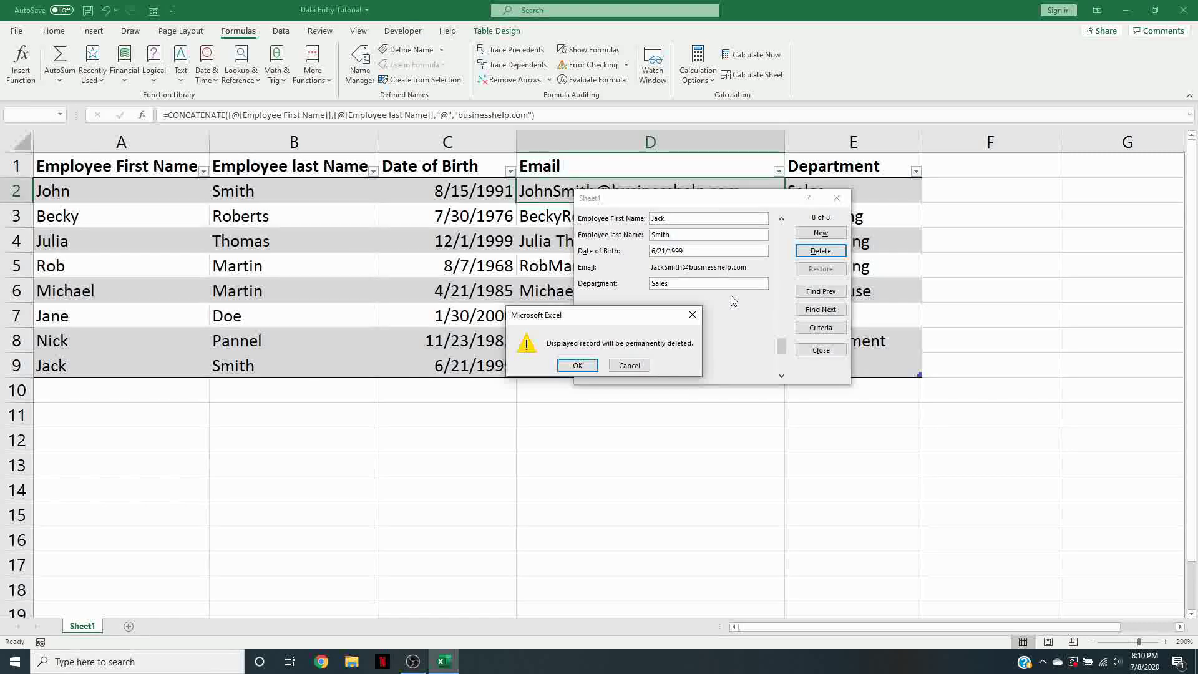
left_click(577, 365)
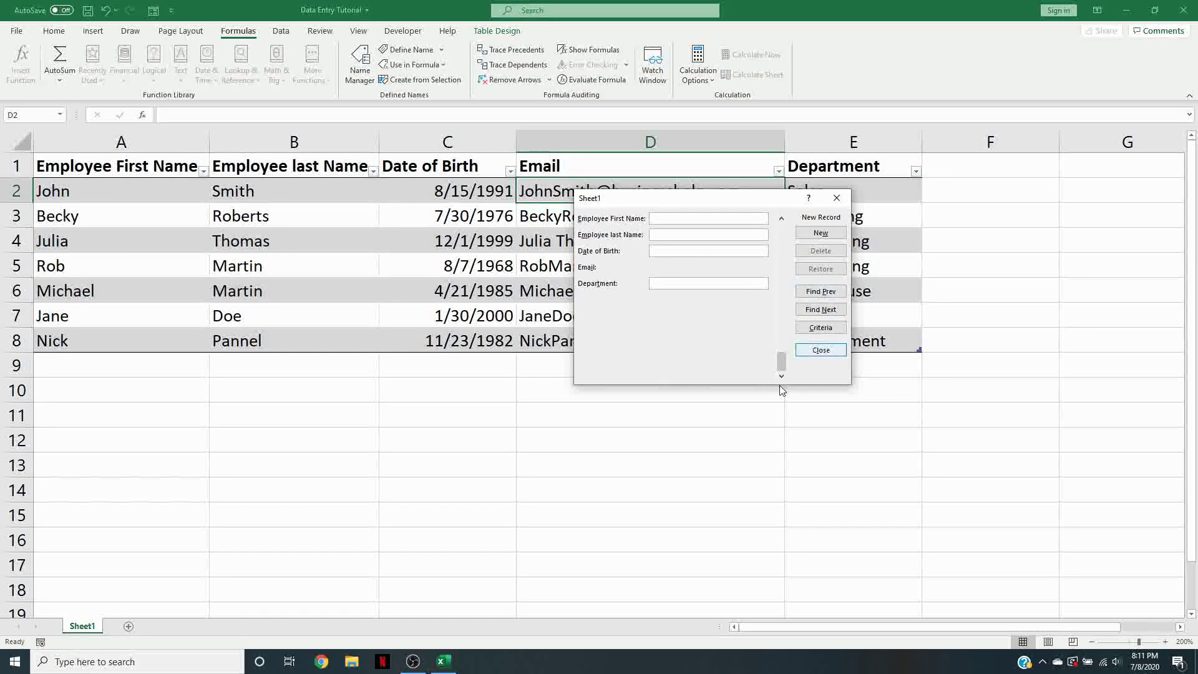
Step: Return to the first employee record in the data entry form and step forward to the third record
left_click_drag(781, 363, 784, 221)
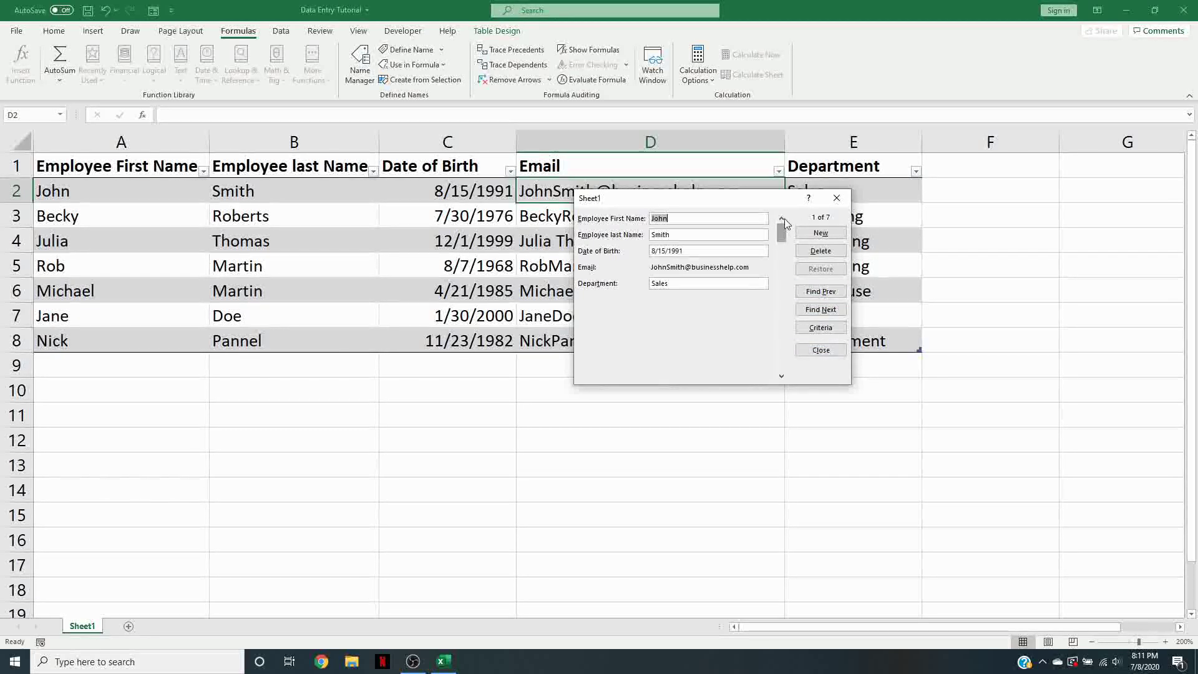
left_click(821, 291)
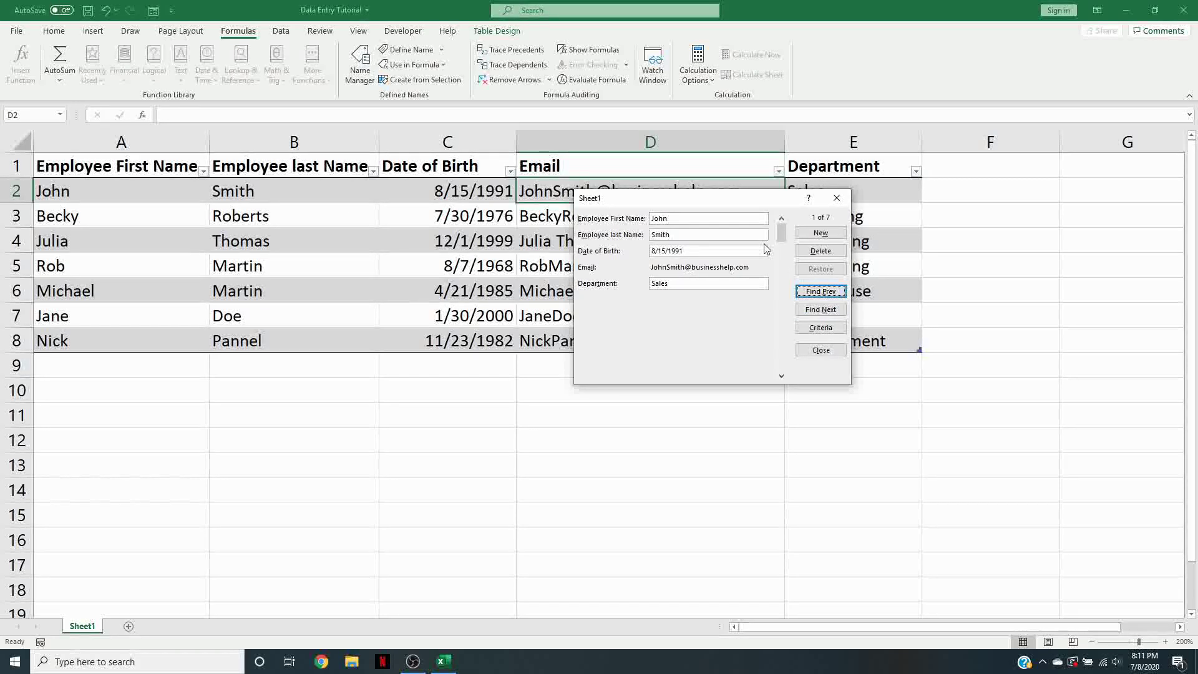
left_click(820, 310)
left_click(820, 310)
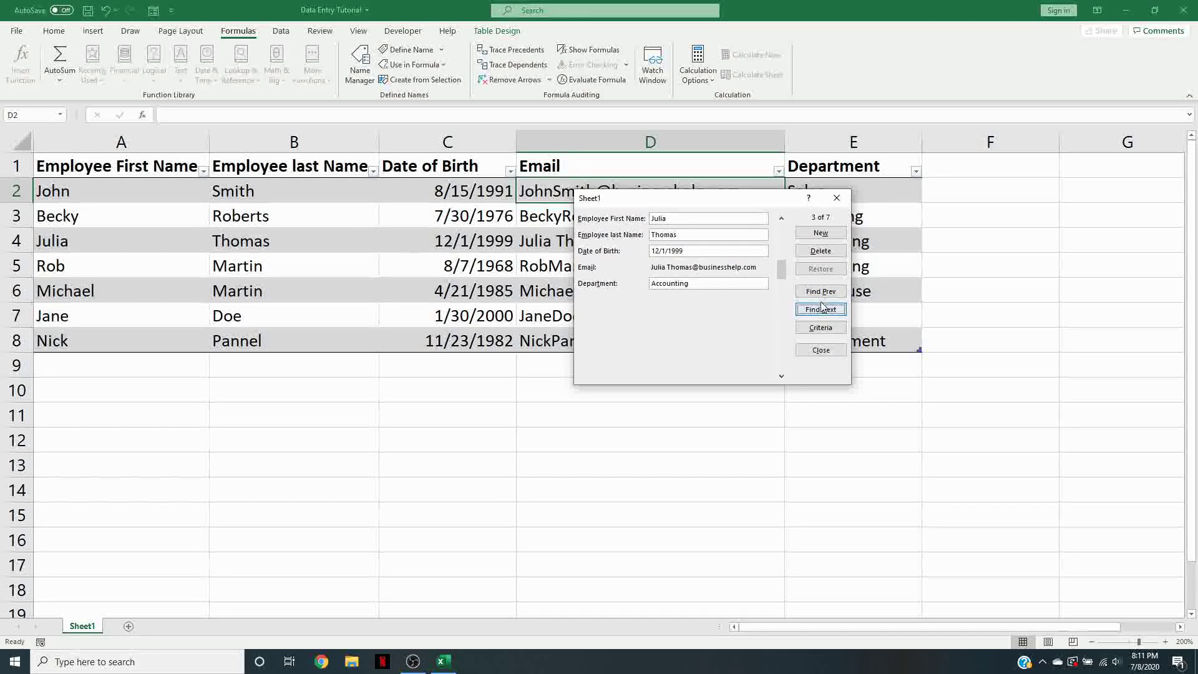
Step: Go back to the second record in the data entry form, overwrite its department, and restore the original entry
left_click(821, 292)
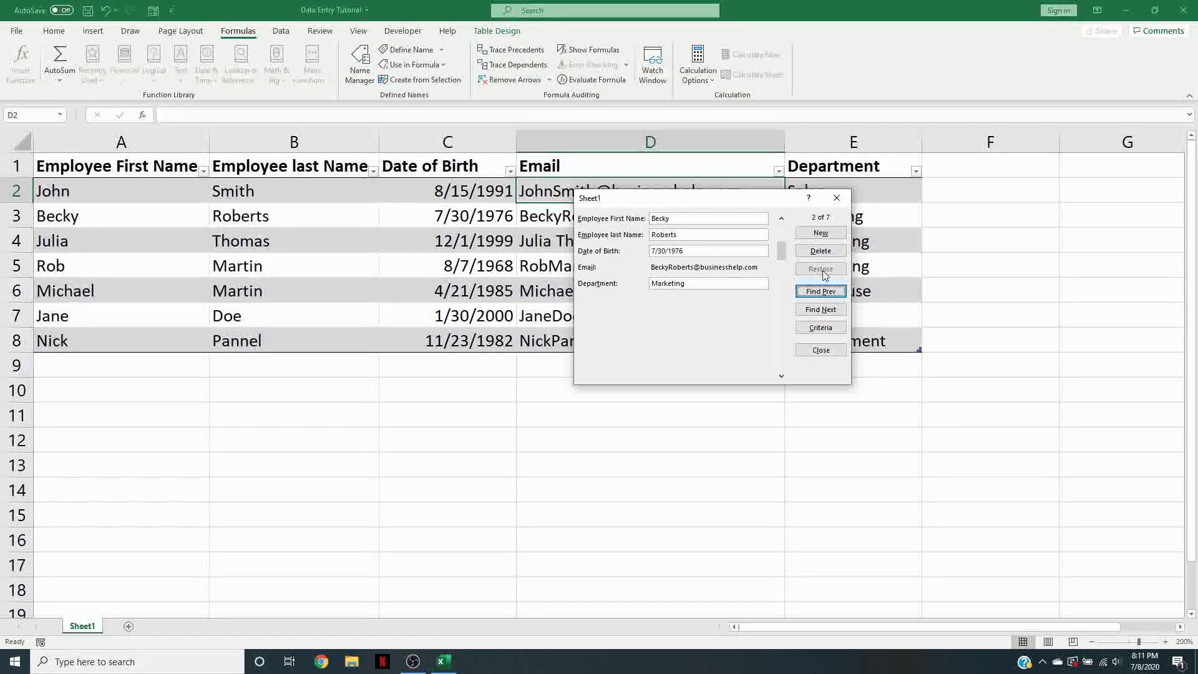
left_click(716, 282)
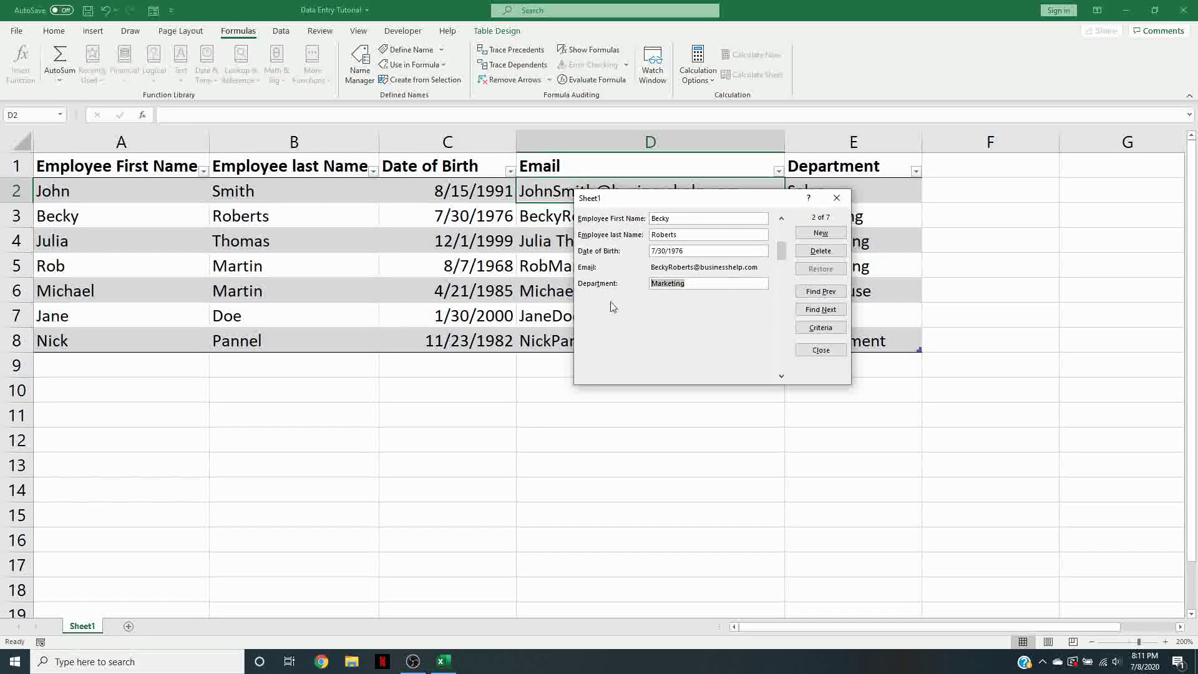
type("W")
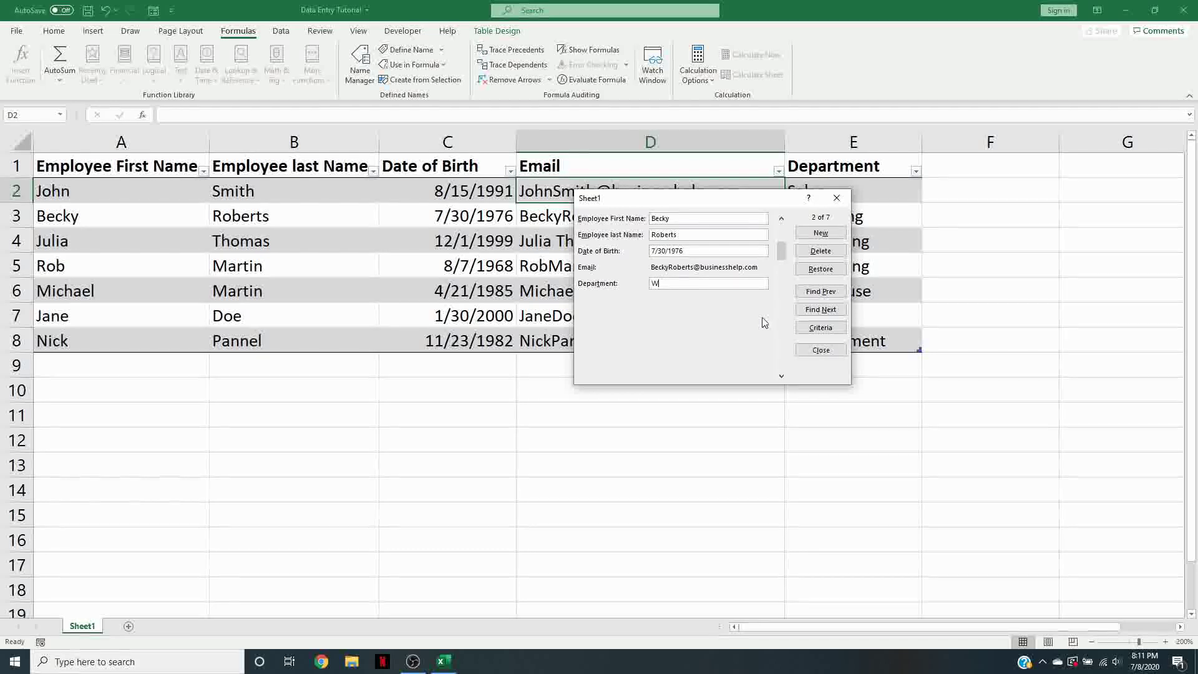
type("are")
left_click(818, 270)
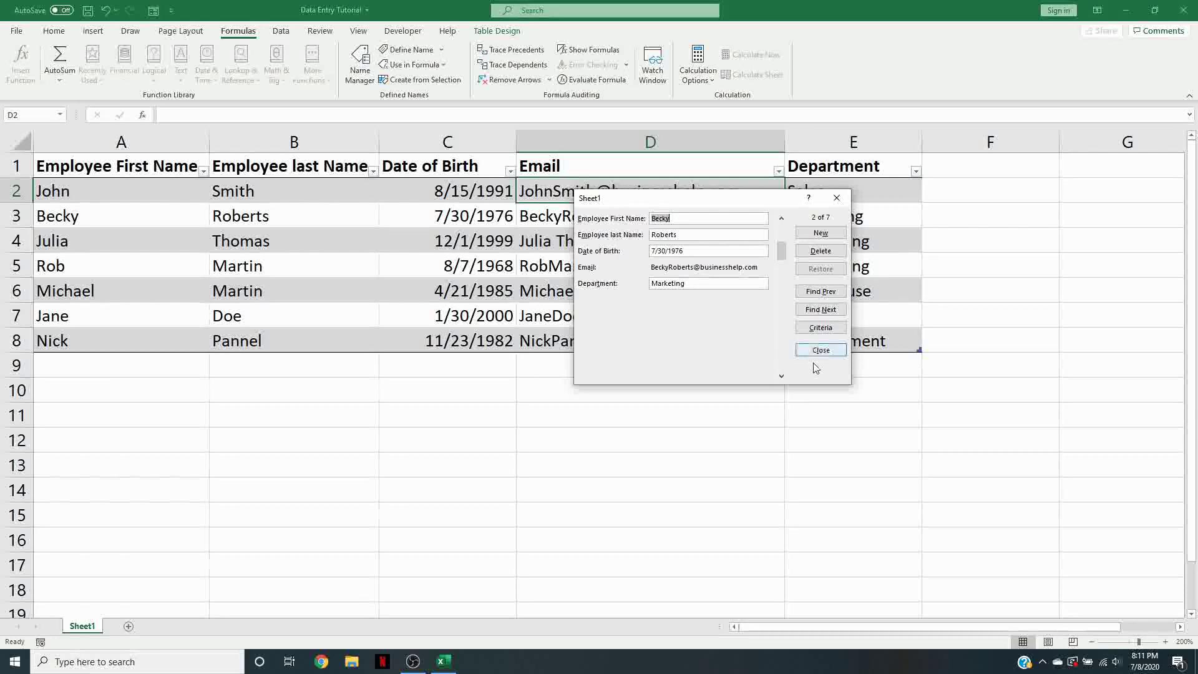
Step: Set an employee first name as the form's search criterion and find the previous matching record
left_click(821, 328)
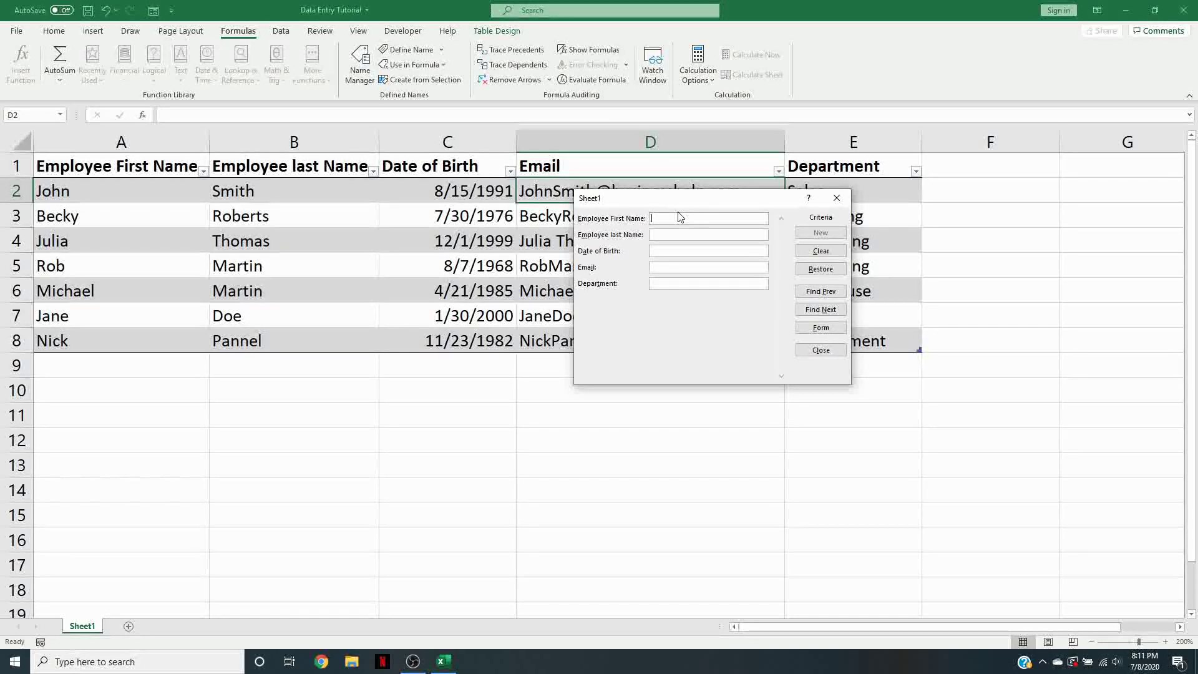
type("ohn")
key("Return")
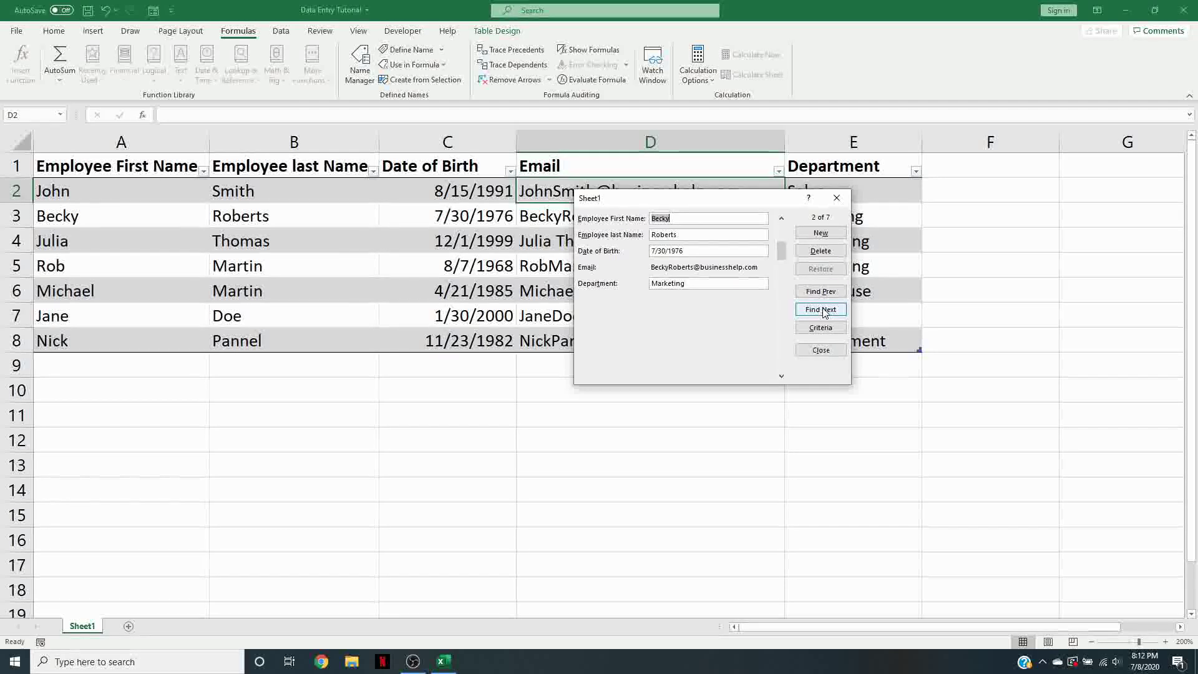
left_click(818, 292)
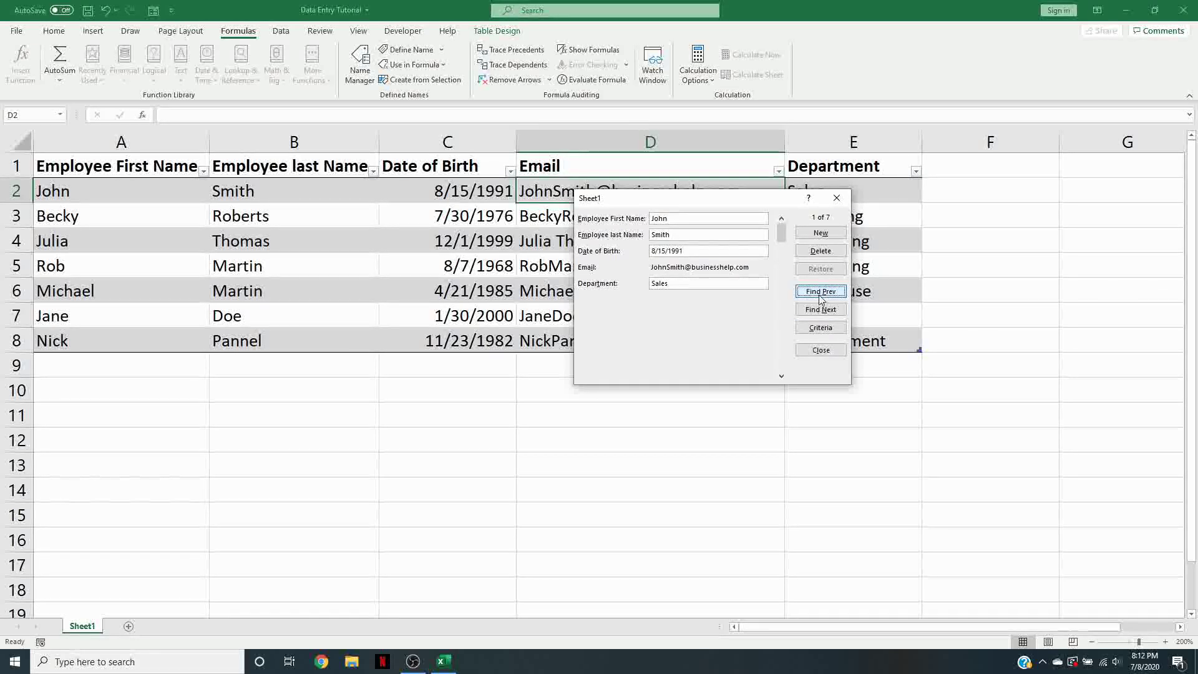
Step: Reapply the same first-name criterion, check for another matching record, and close the data entry form
left_click(821, 328)
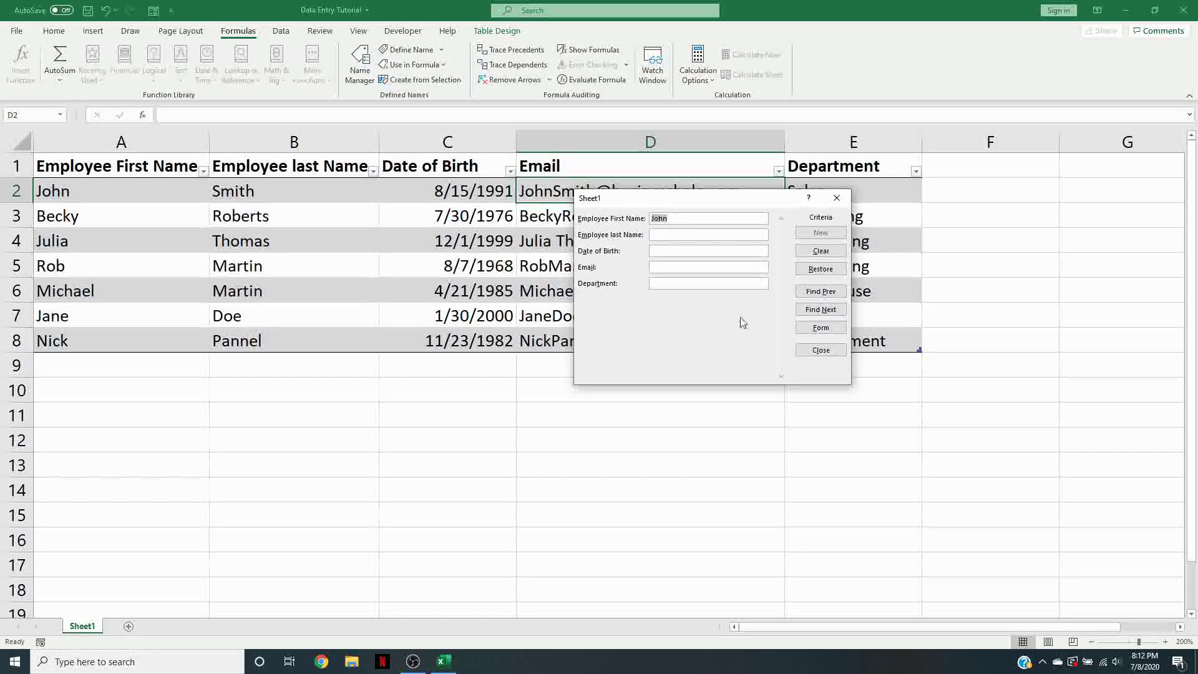
left_click(720, 220)
key("Return")
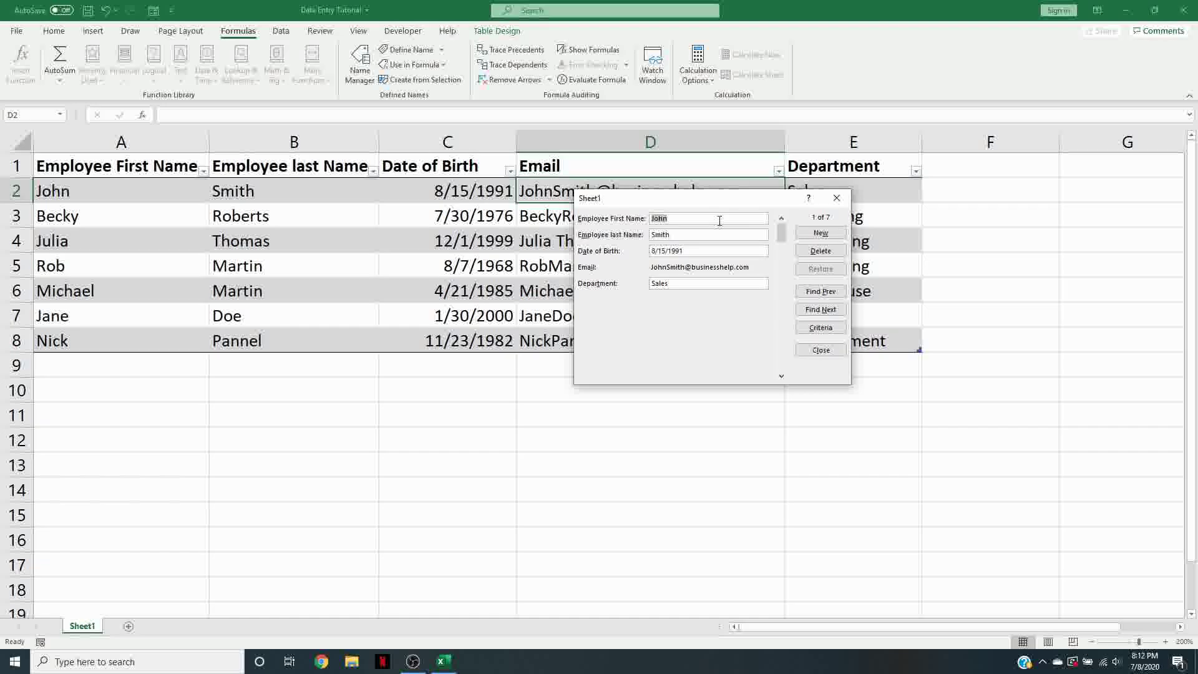
left_click(821, 309)
left_click(836, 352)
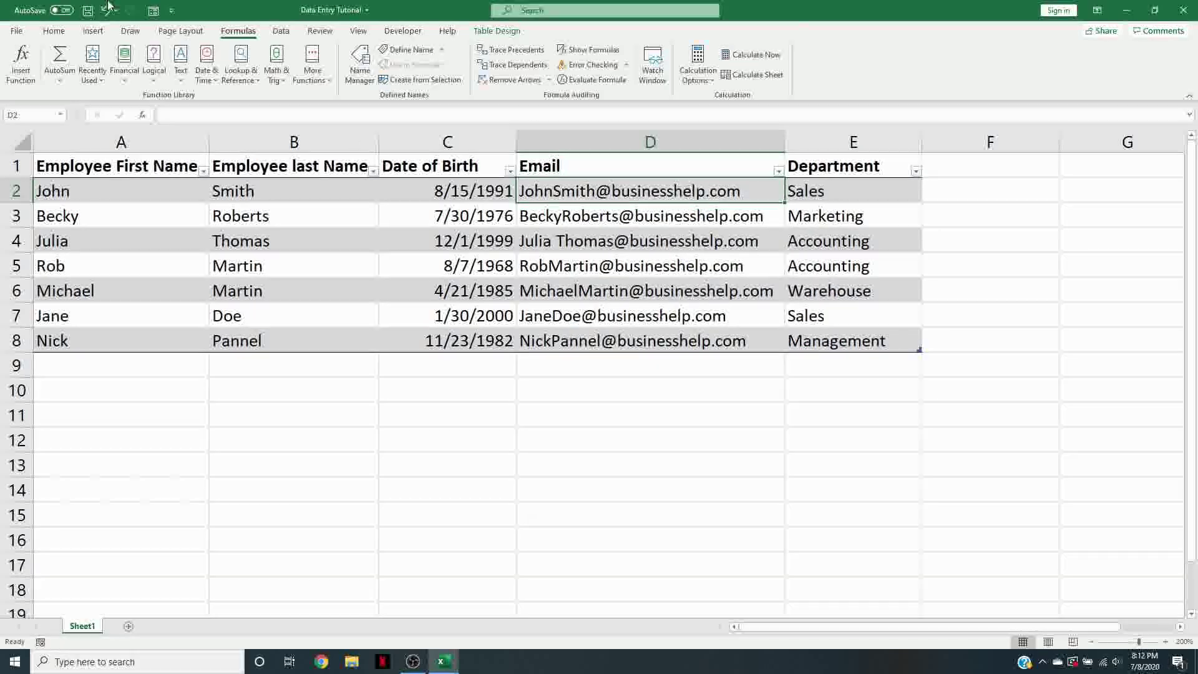
Step: Open the data entry form with table cell B4 selected and search the records with the department criterion Sales
left_click(312, 242)
left_click(153, 10)
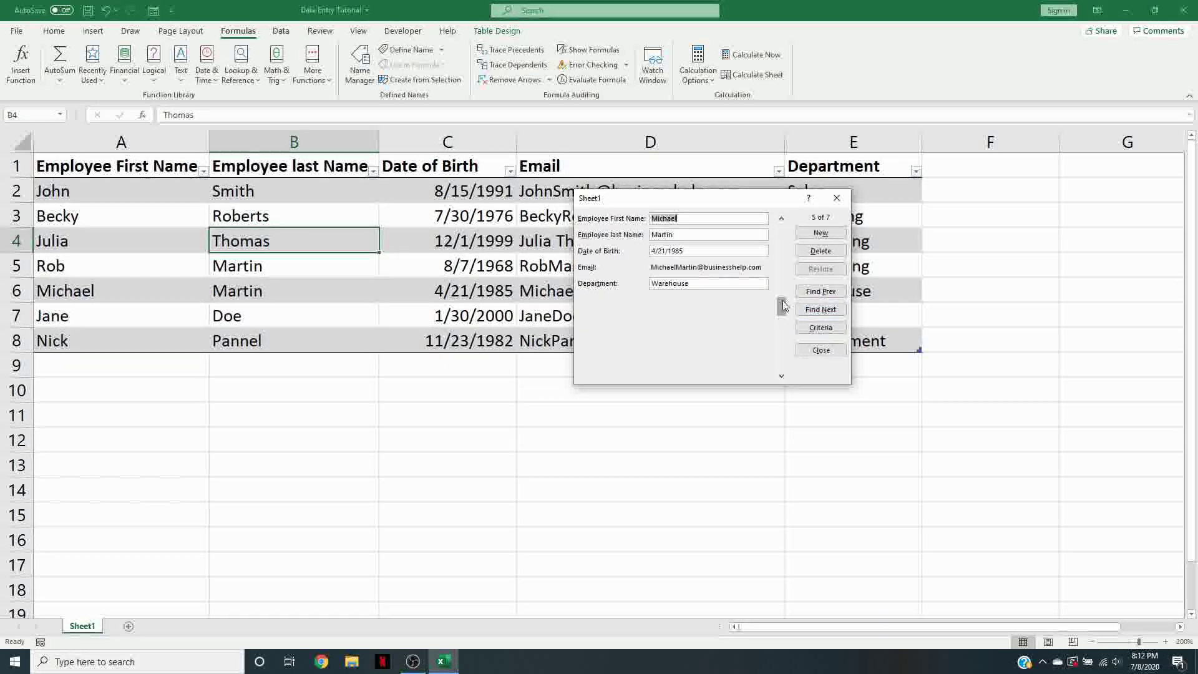
left_click(821, 327)
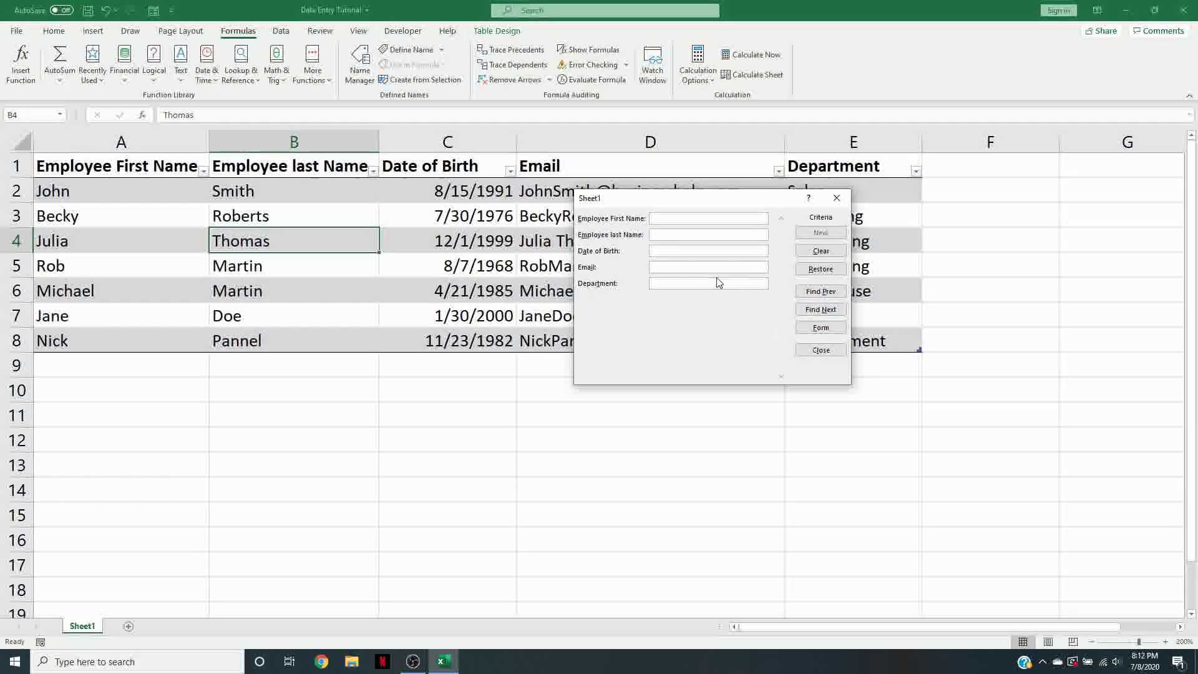
left_click(711, 284)
type("Sales")
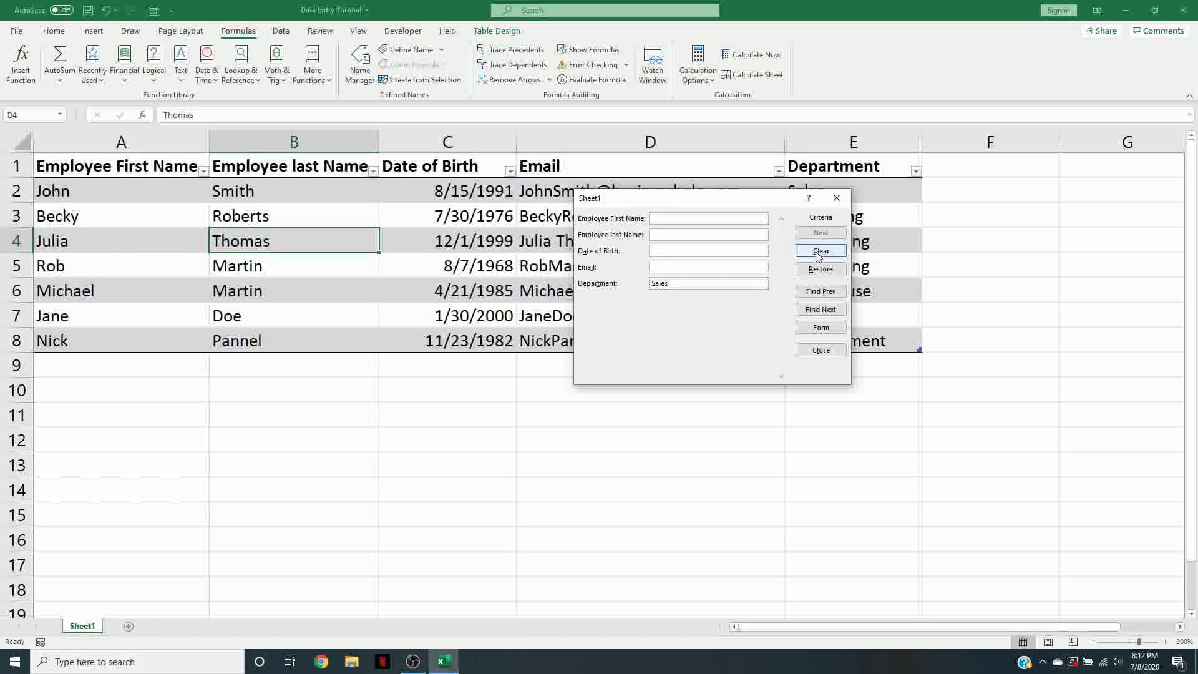
key("Return")
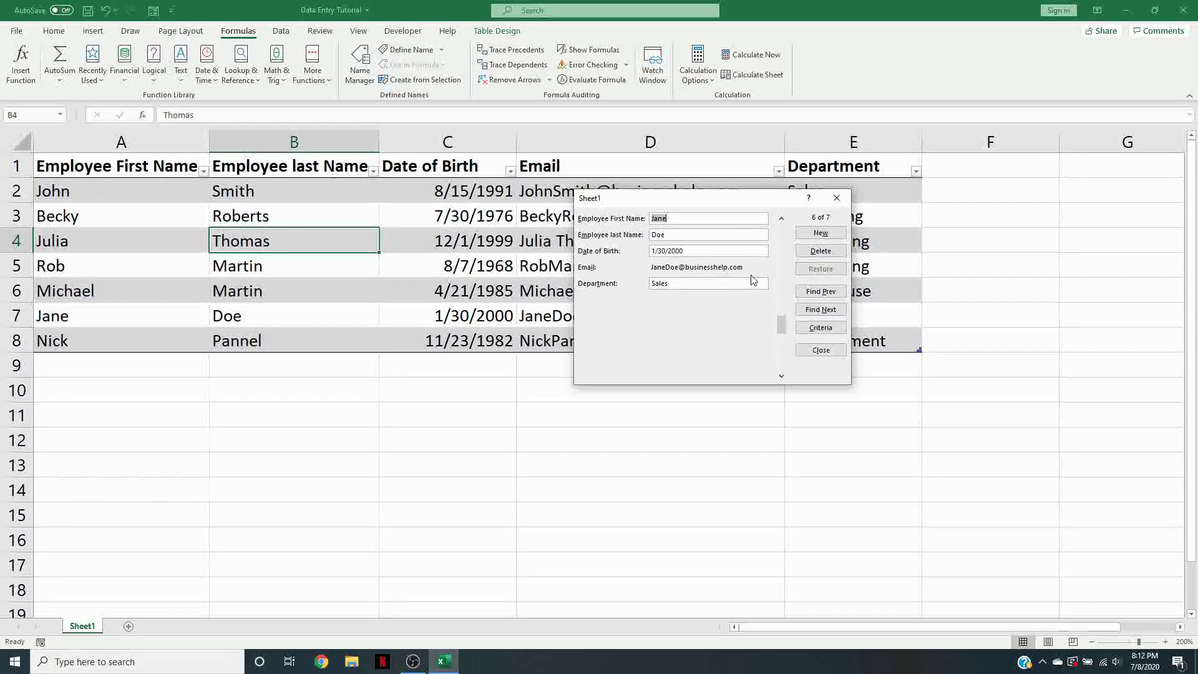
Step: Browse back and forth through the records matching the Sales criterion and close the data entry form
left_click(820, 291)
left_click(838, 310)
left_click(832, 288)
left_click(825, 309)
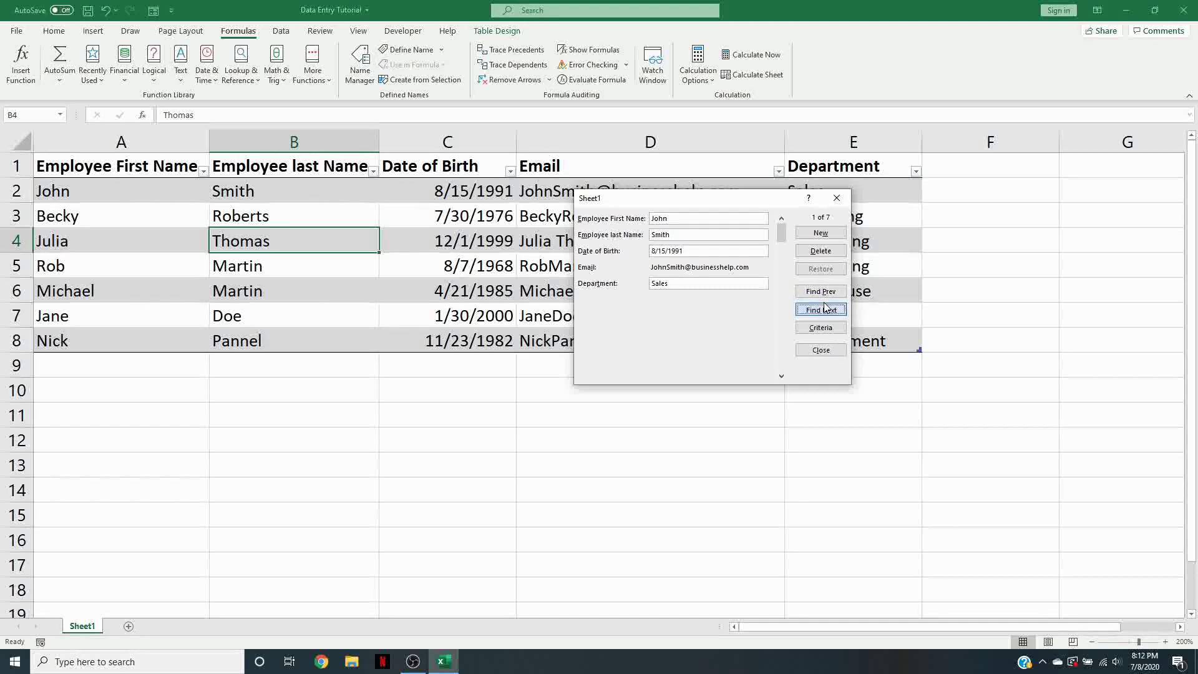
left_click(828, 311)
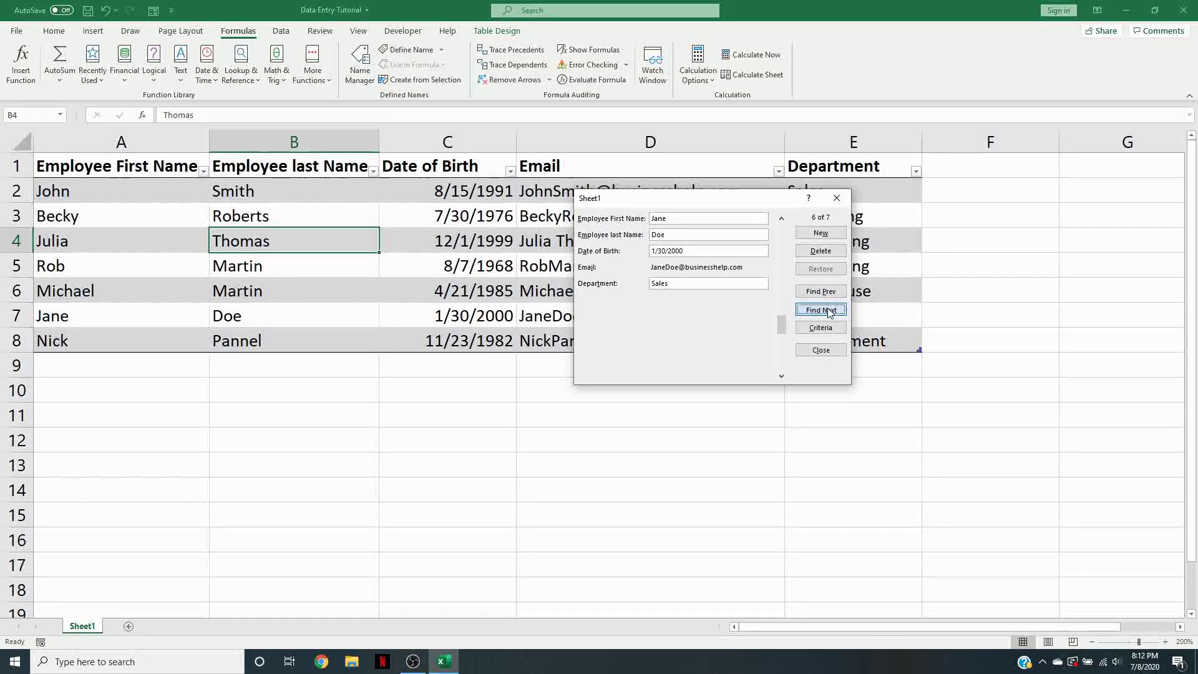
left_click(836, 198)
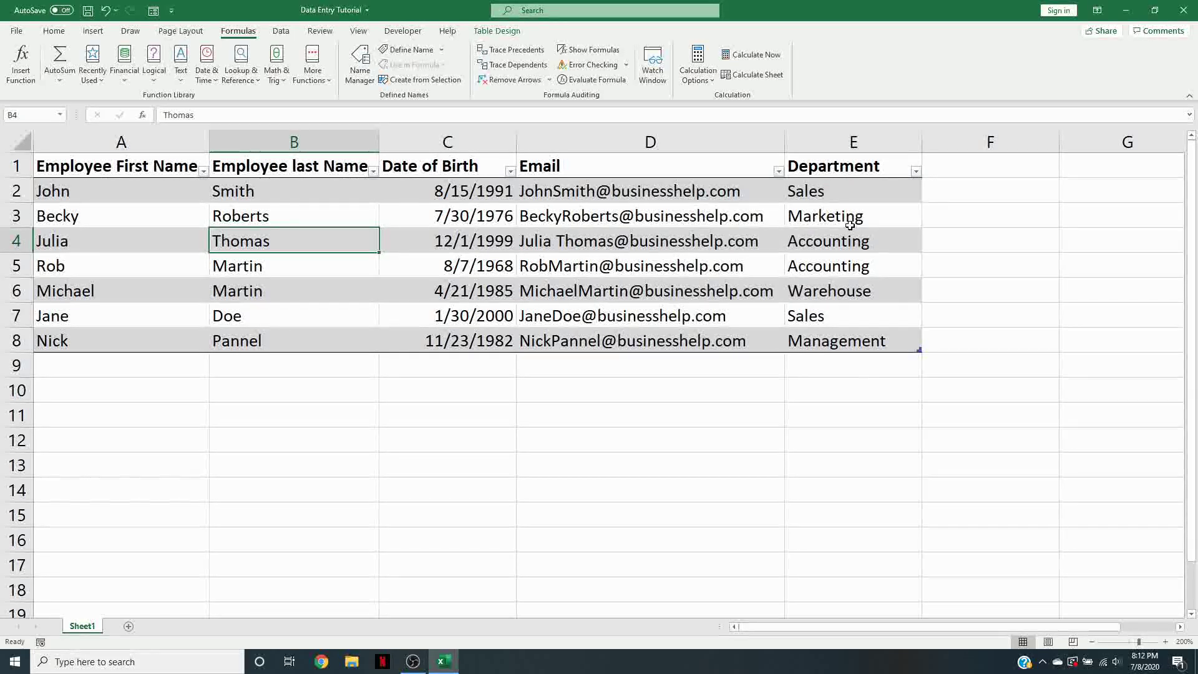
Step: Filter the table's Department column to show only Sales
left_click(915, 171)
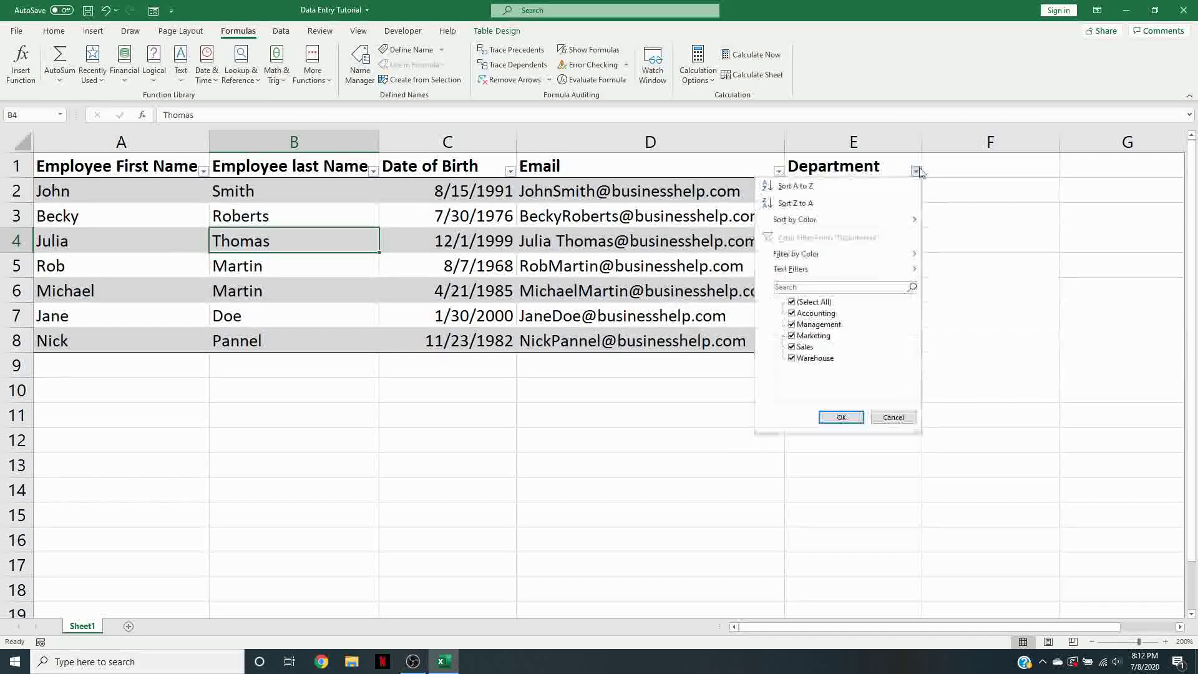
left_click(792, 303)
left_click(792, 346)
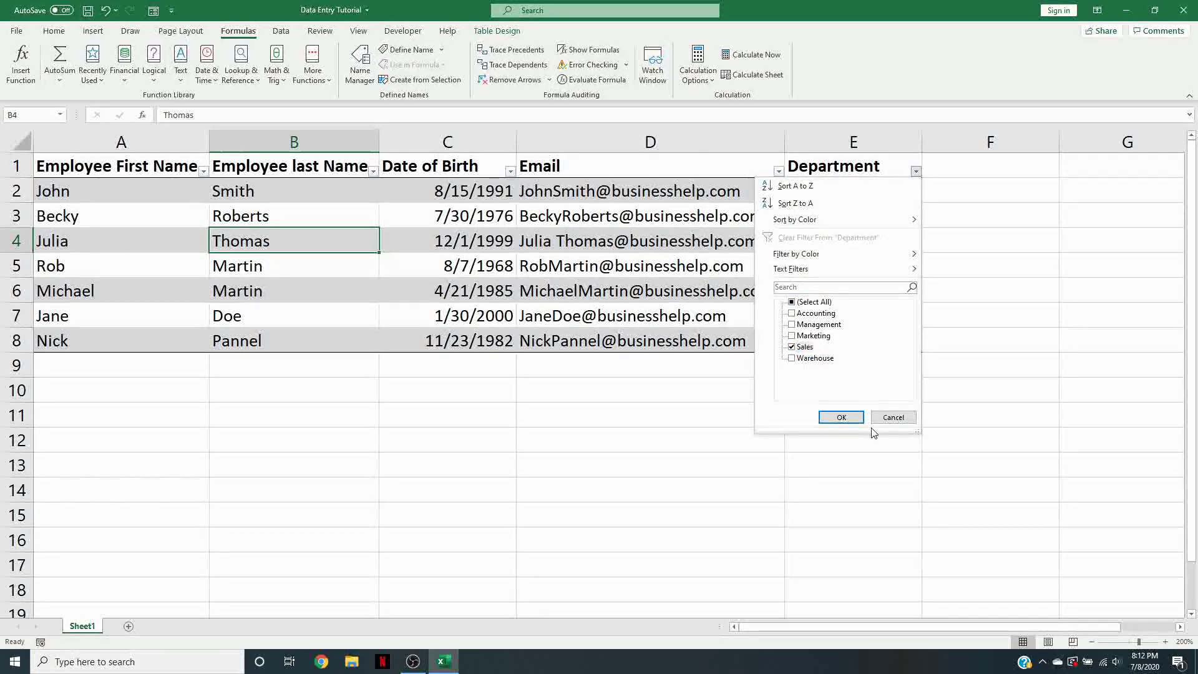
left_click(841, 417)
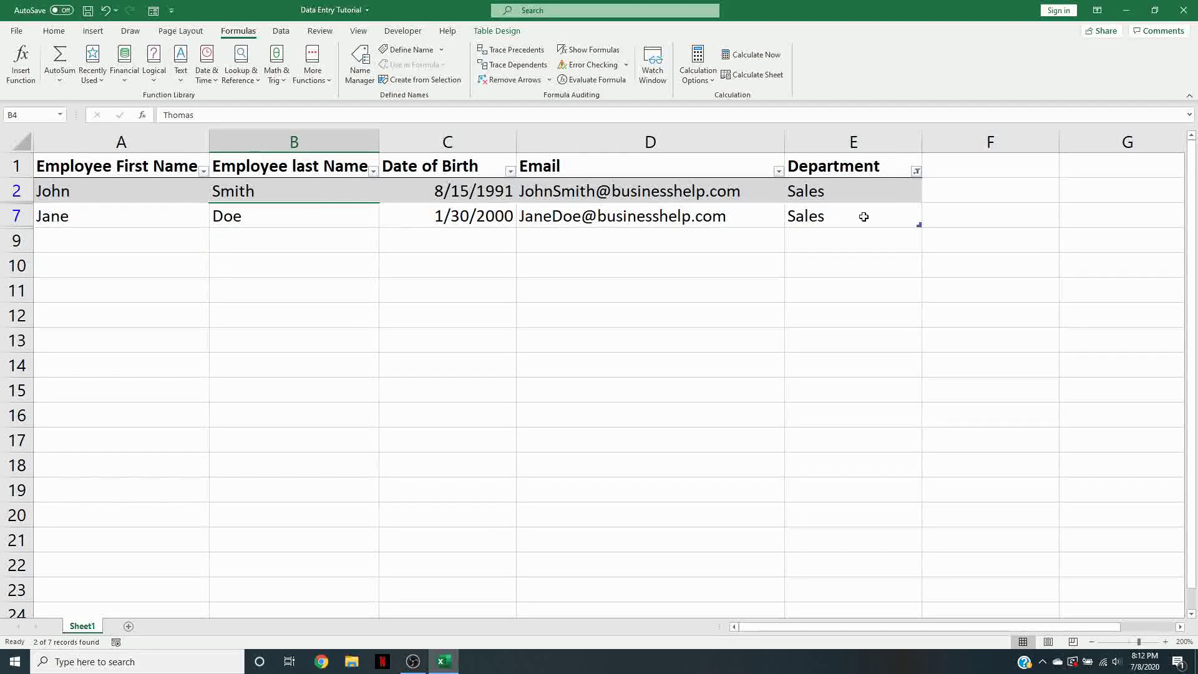
Step: Remove the Department filter by including all departments again, and select cell F8 outside the table
left_click(914, 170)
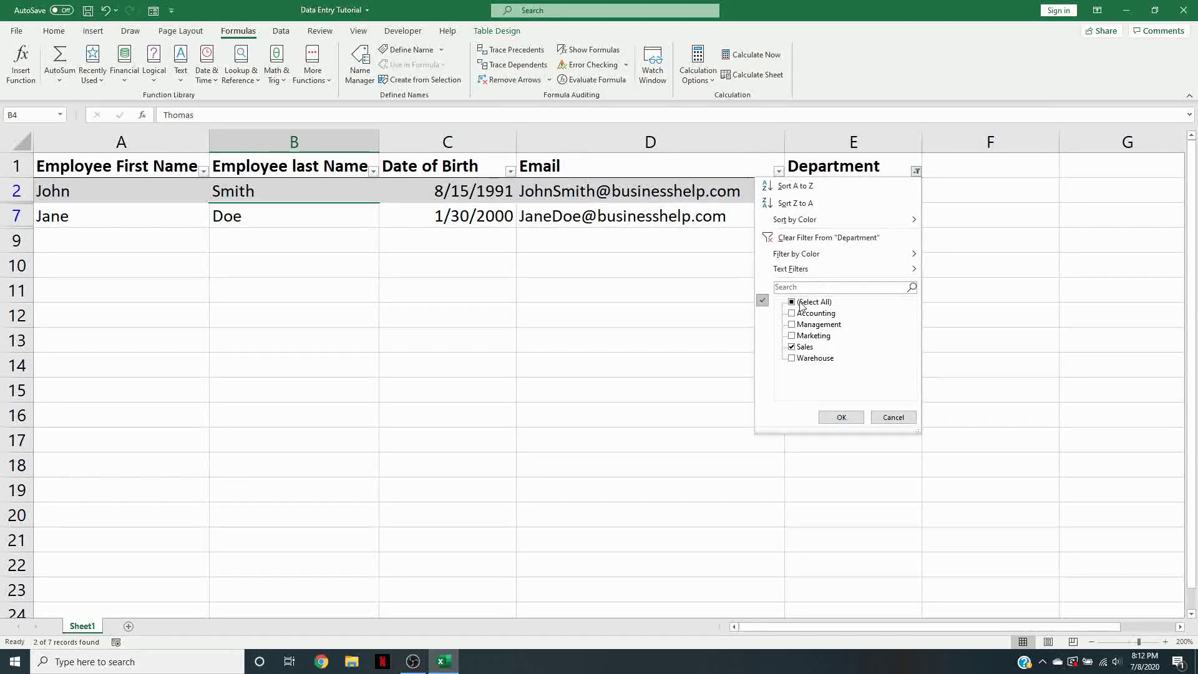
left_click(841, 416)
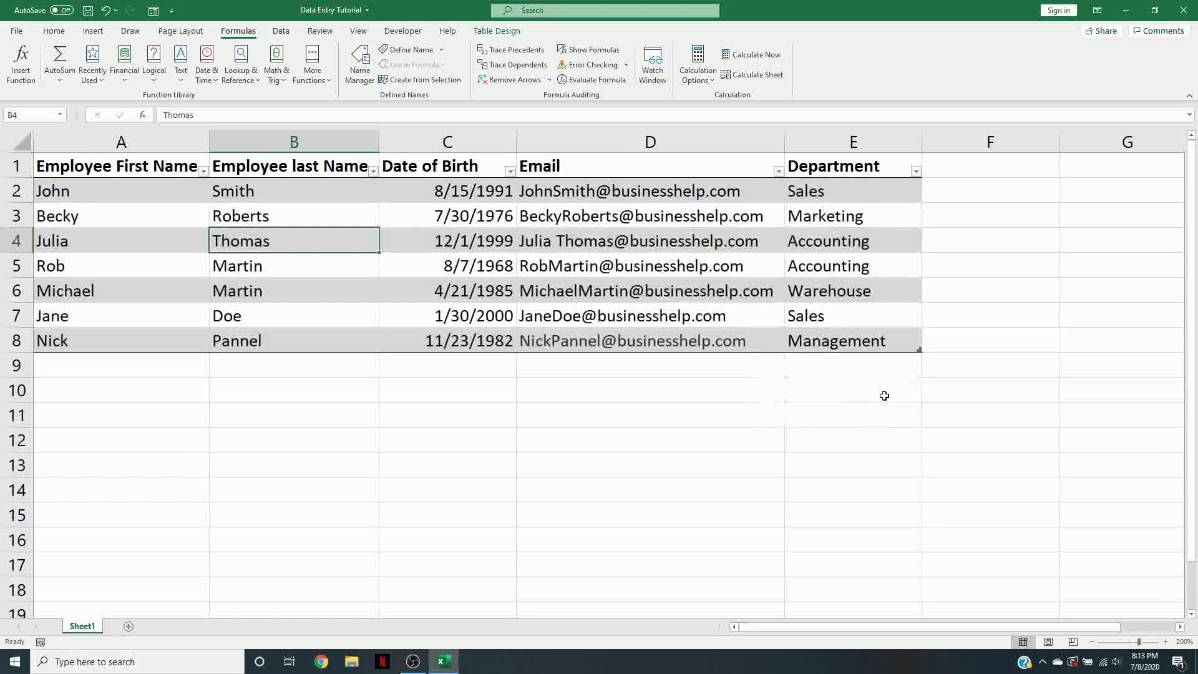
left_click(962, 346)
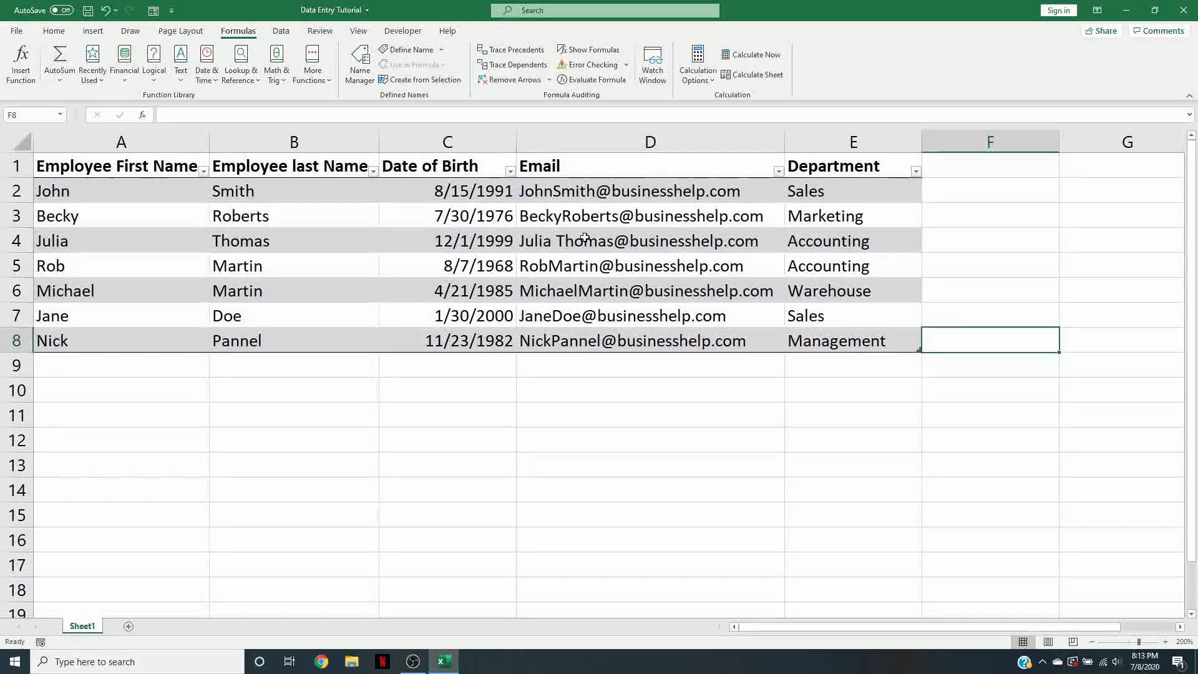